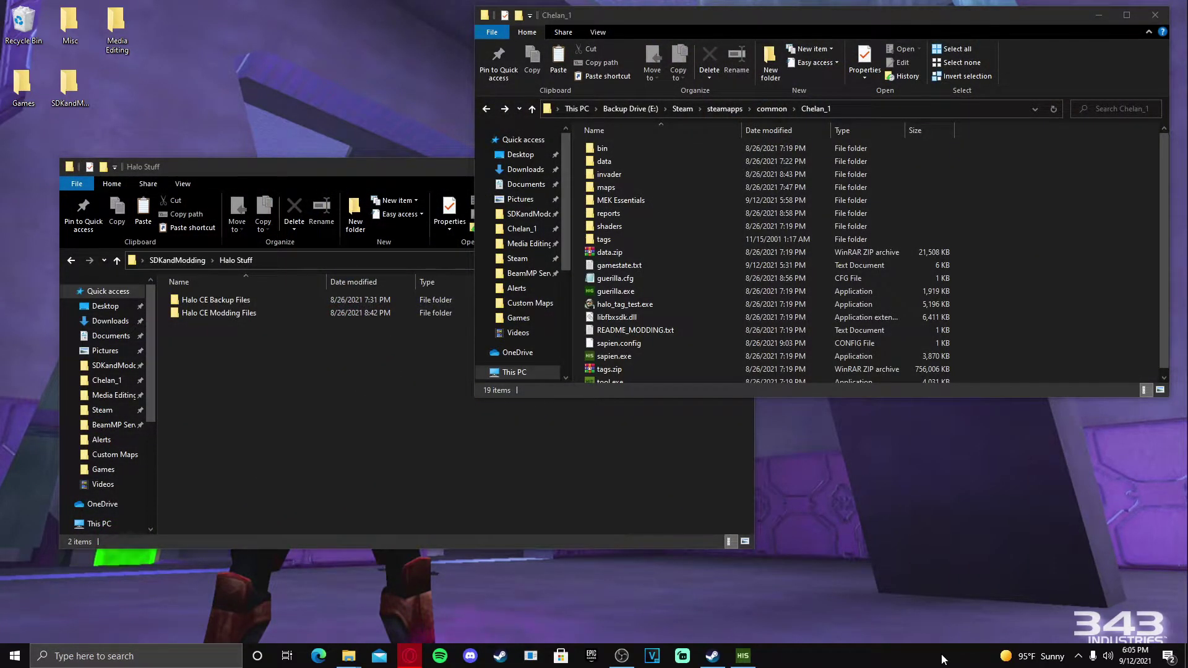
Look through the Chelan_1 folder and the contents of its MEK Essentials subfolder, then return to Chelan_1
click(994, 232)
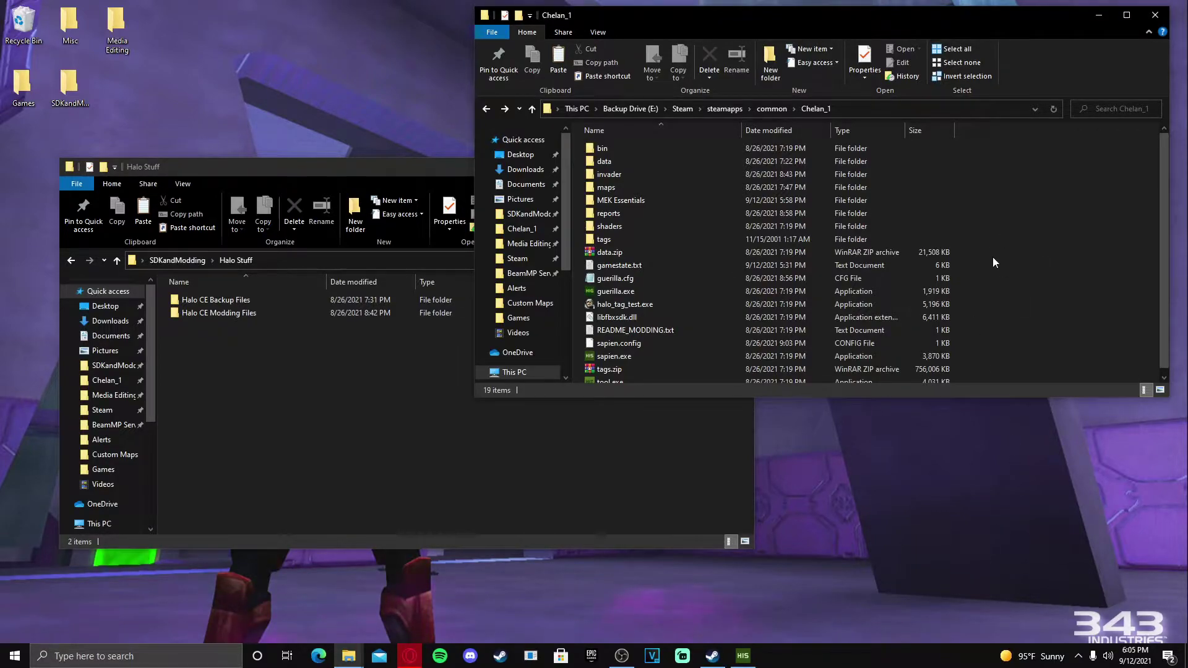
scroll(998, 255, down, 1)
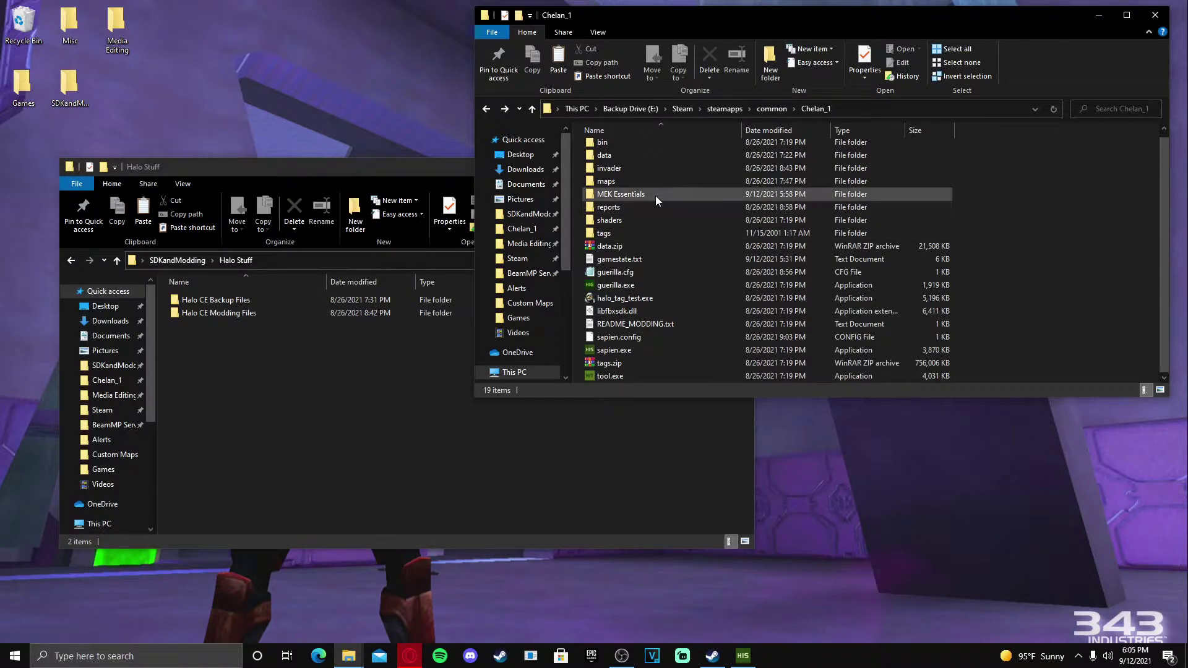
scroll(656, 197, up, 1)
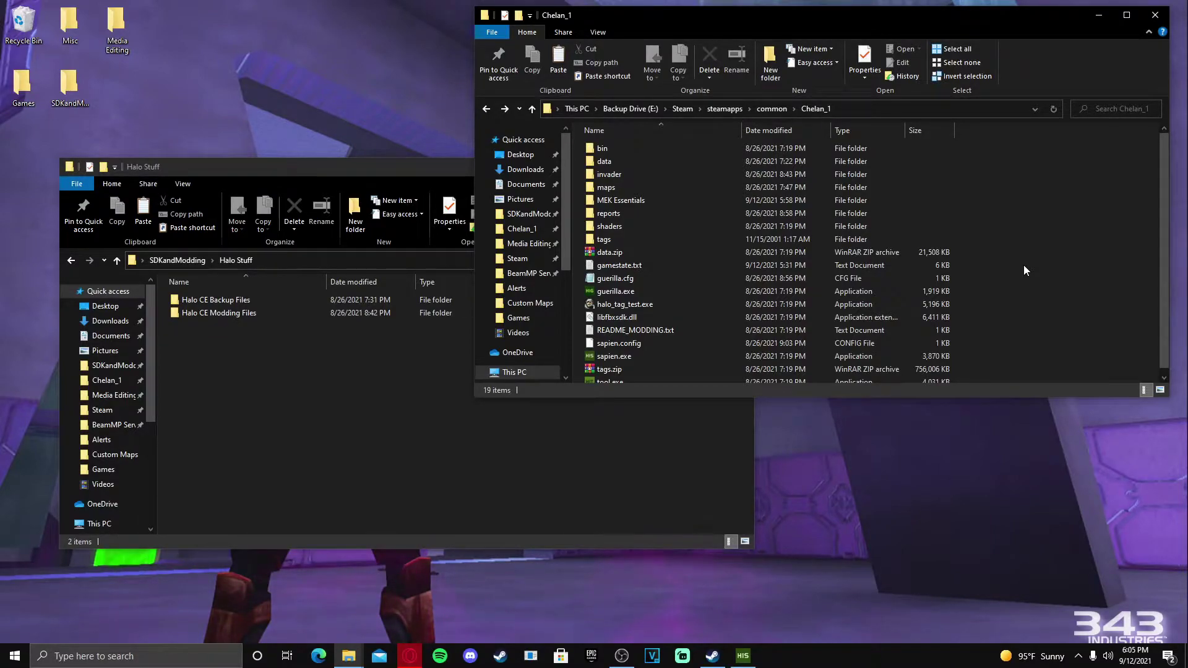
double_click(631, 200)
scroll(700, 239, down, 2)
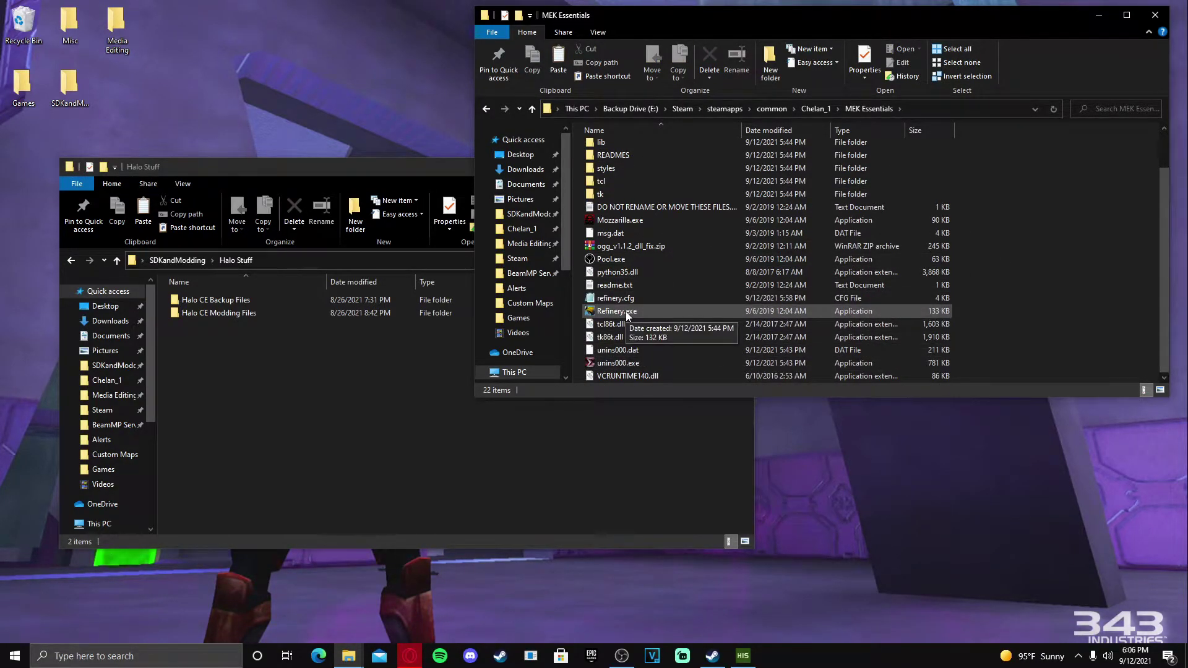
click(487, 109)
click(1022, 207)
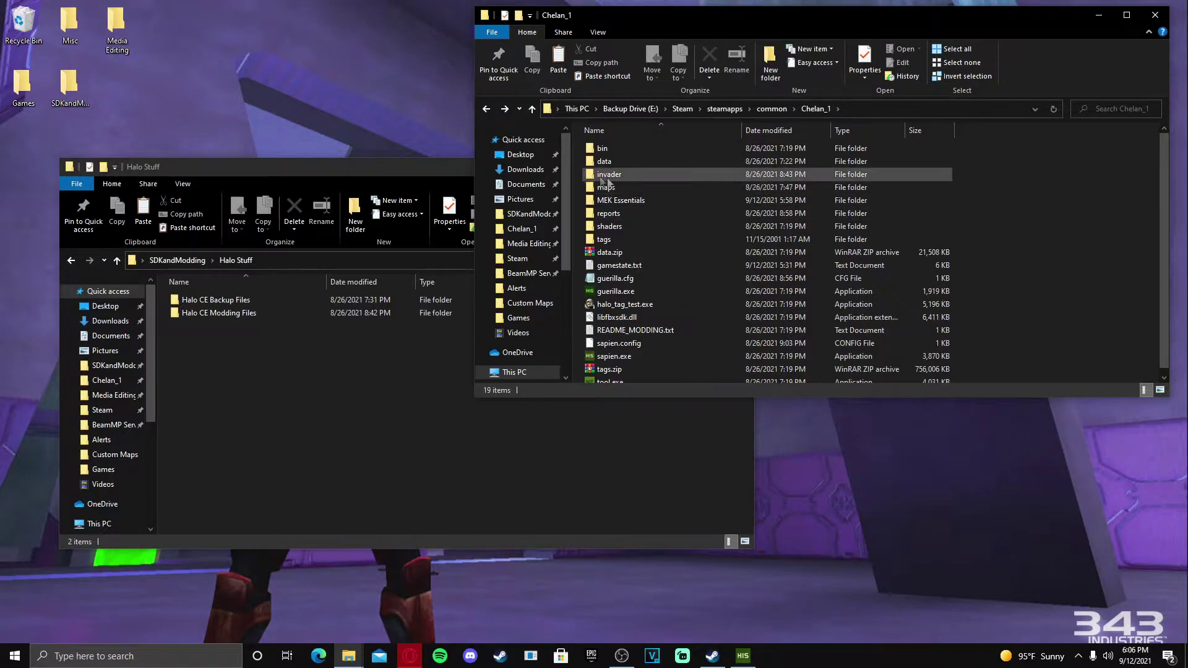
Go to the Custom Maps folder inside Halo CE Modding Files and select naval.map
click(71, 263)
double_click(248, 300)
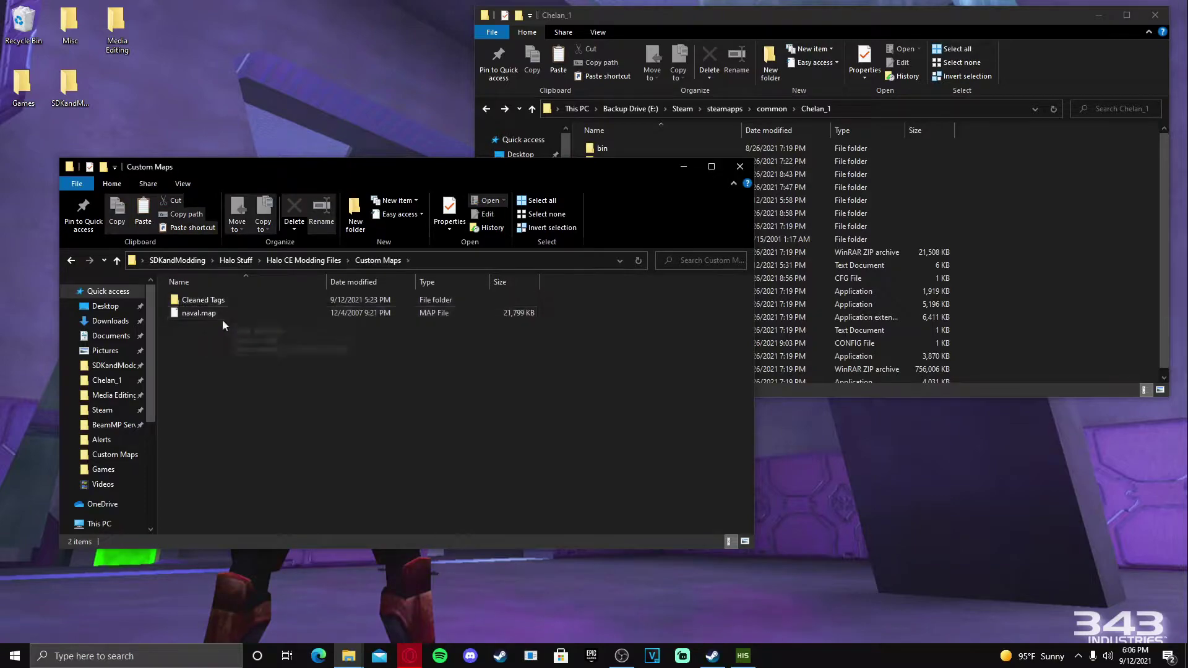
click(208, 314)
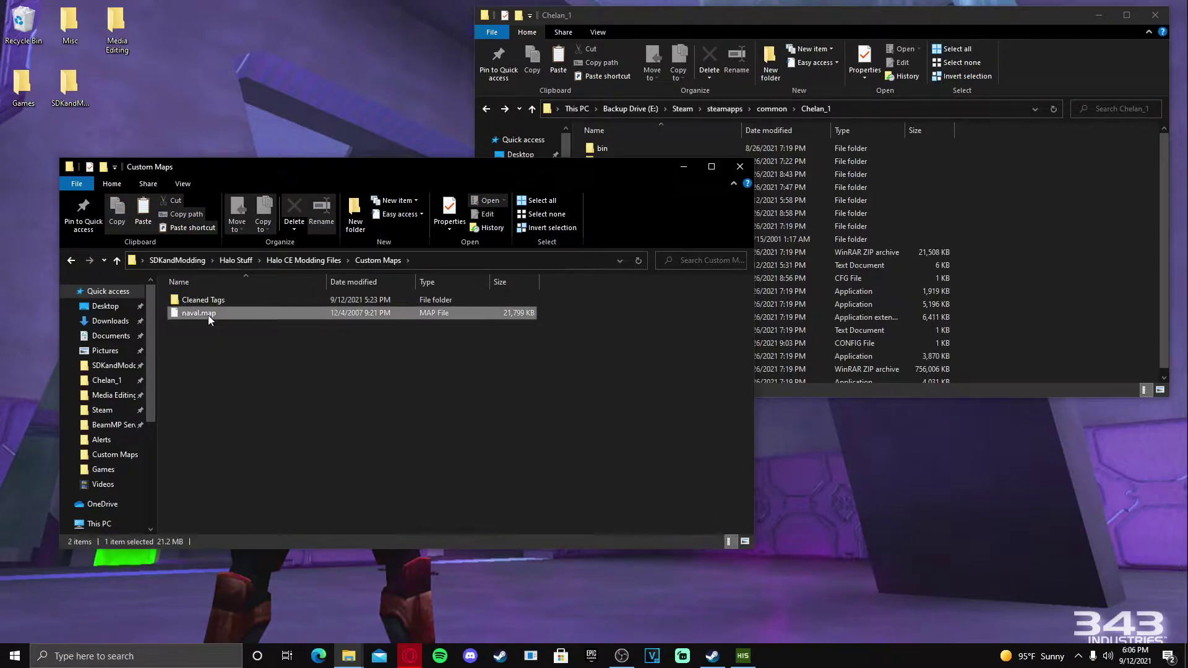
Launch six-shooter.exe from the invader folder in Chelan_1 and move its window clear of the file list
click(1061, 245)
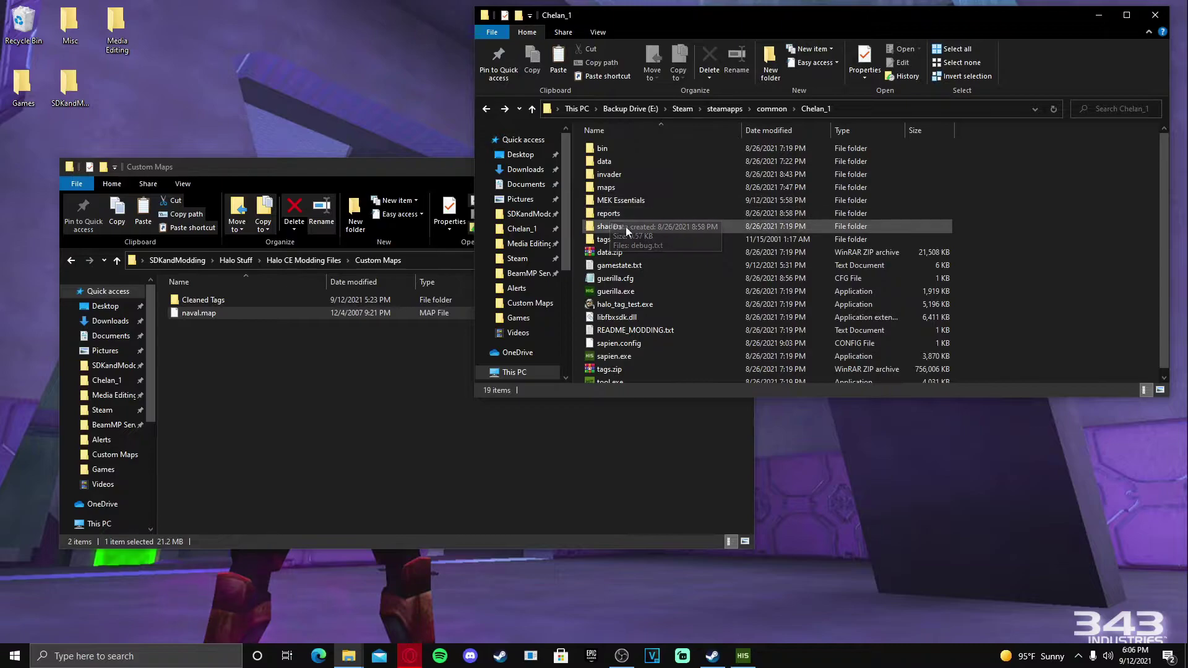
double_click(742, 174)
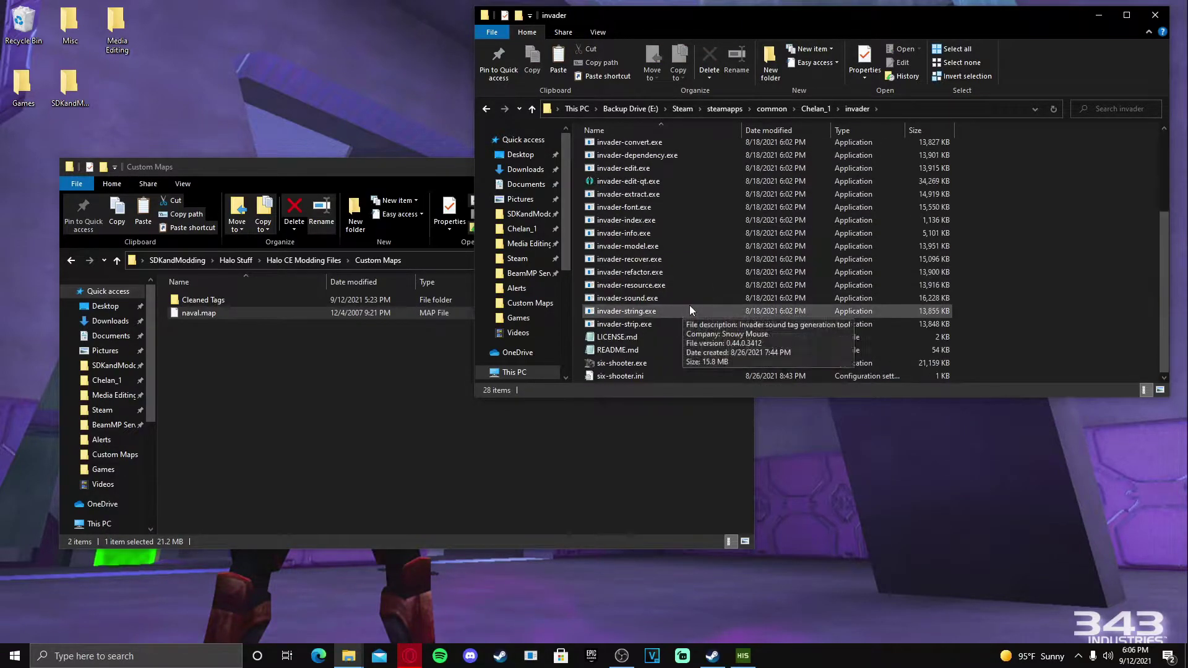
double_click(603, 363)
drag(556, 229, 865, 190)
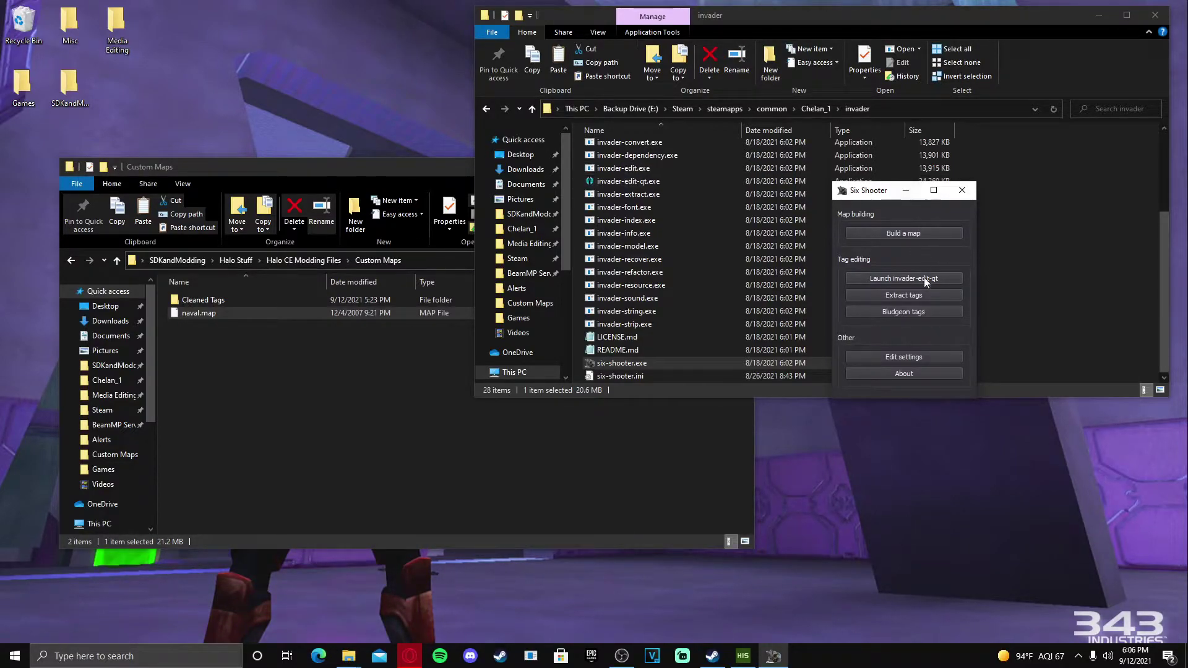
Open naval.map from SDKandModding > Halo Stuff > Halo CE Modding Files > Custom Maps for tag extraction
click(897, 296)
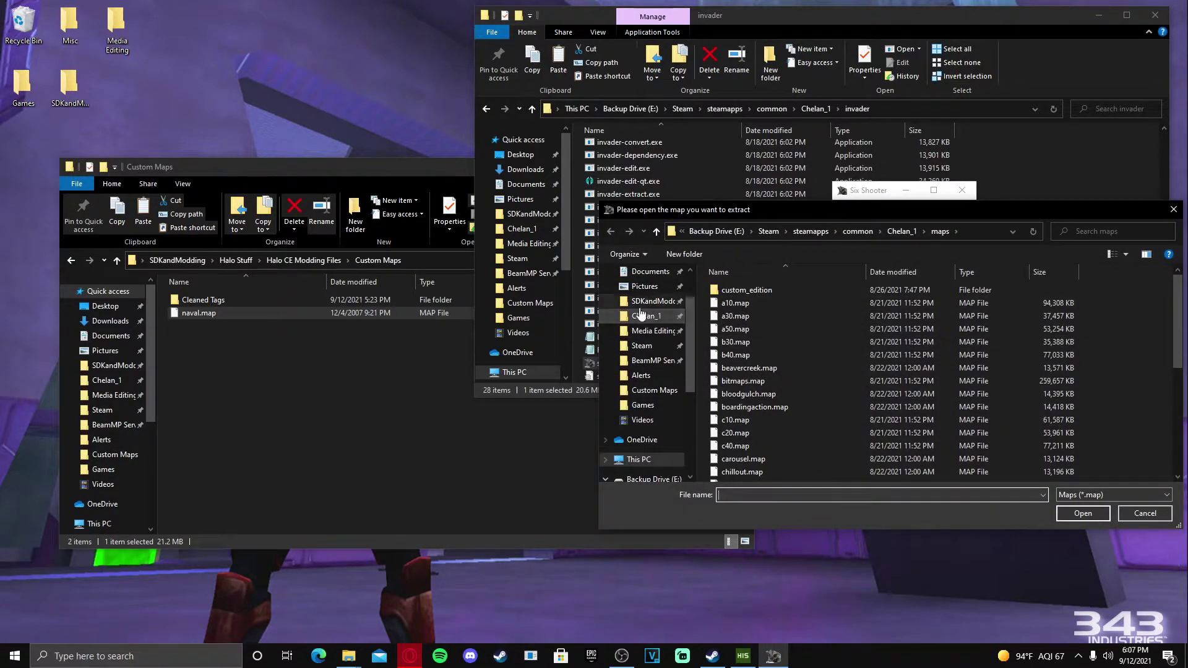
click(668, 301)
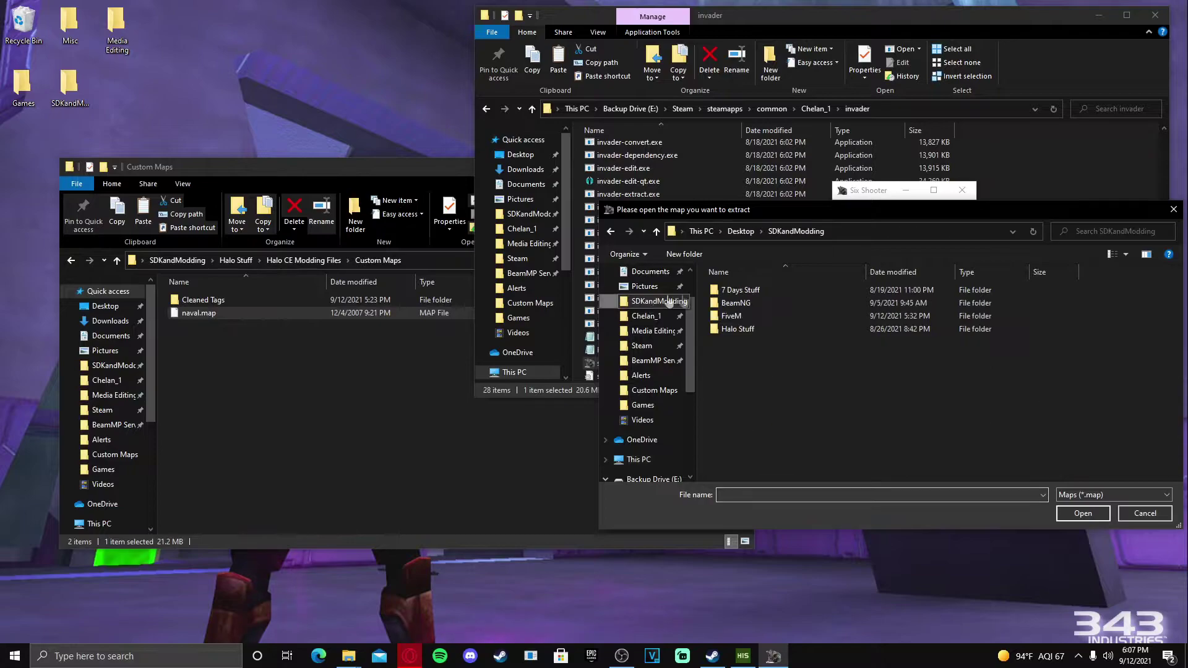
double_click(775, 330)
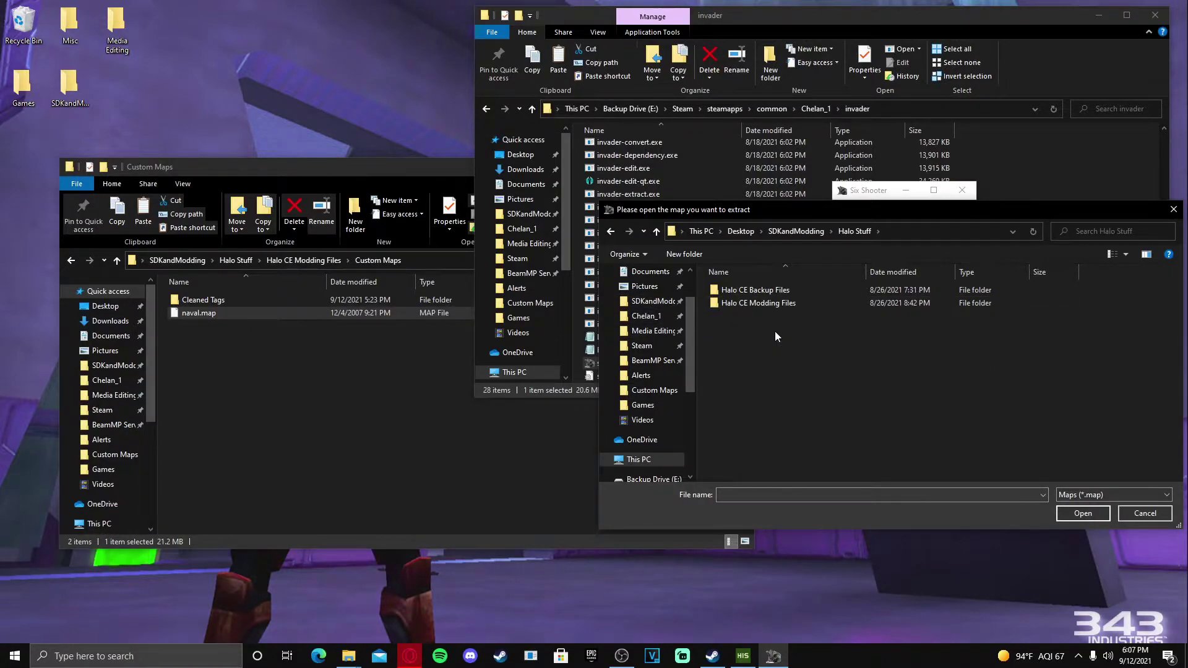
double_click(789, 305)
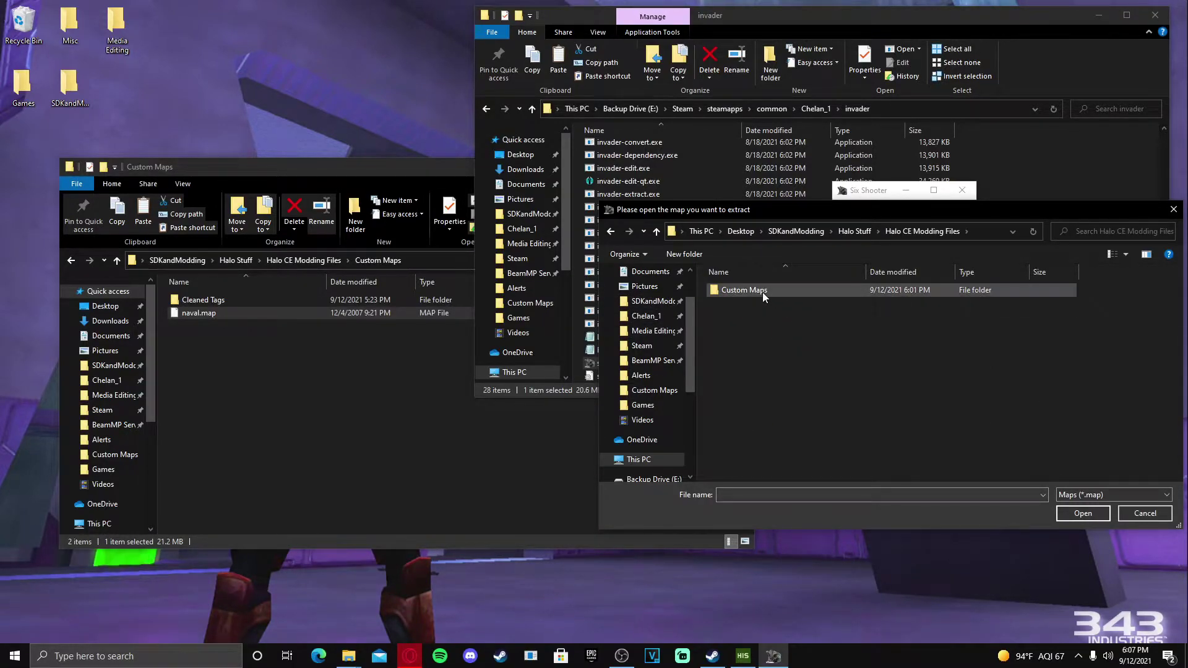
double_click(763, 292)
click(751, 303)
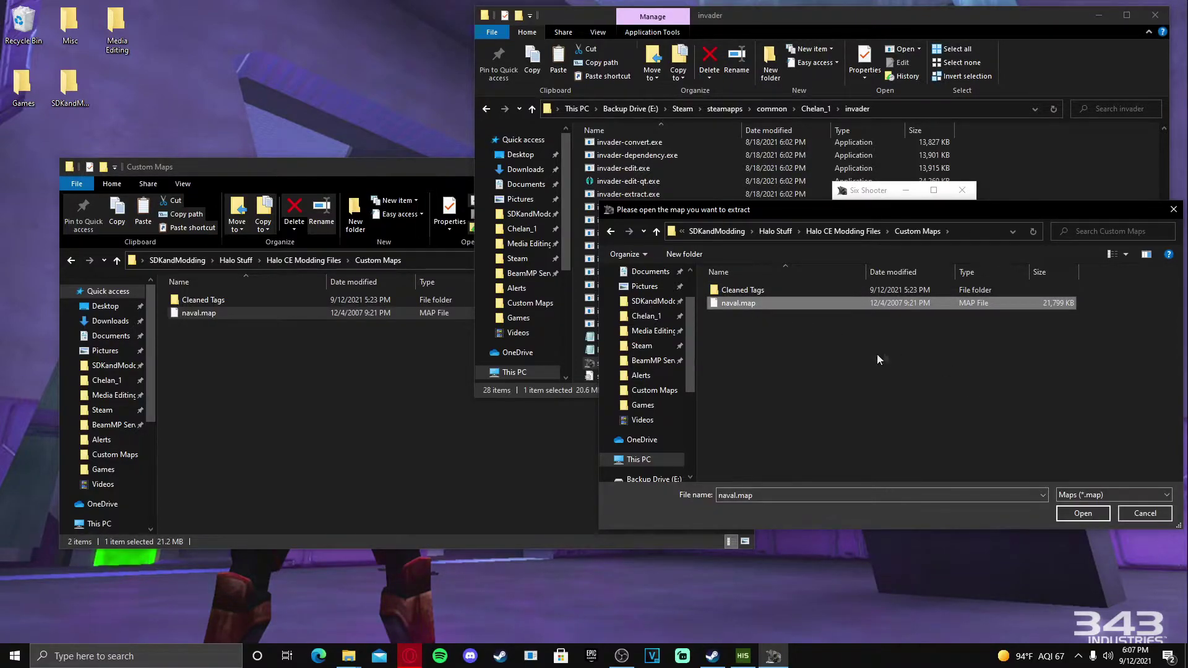
click(1069, 512)
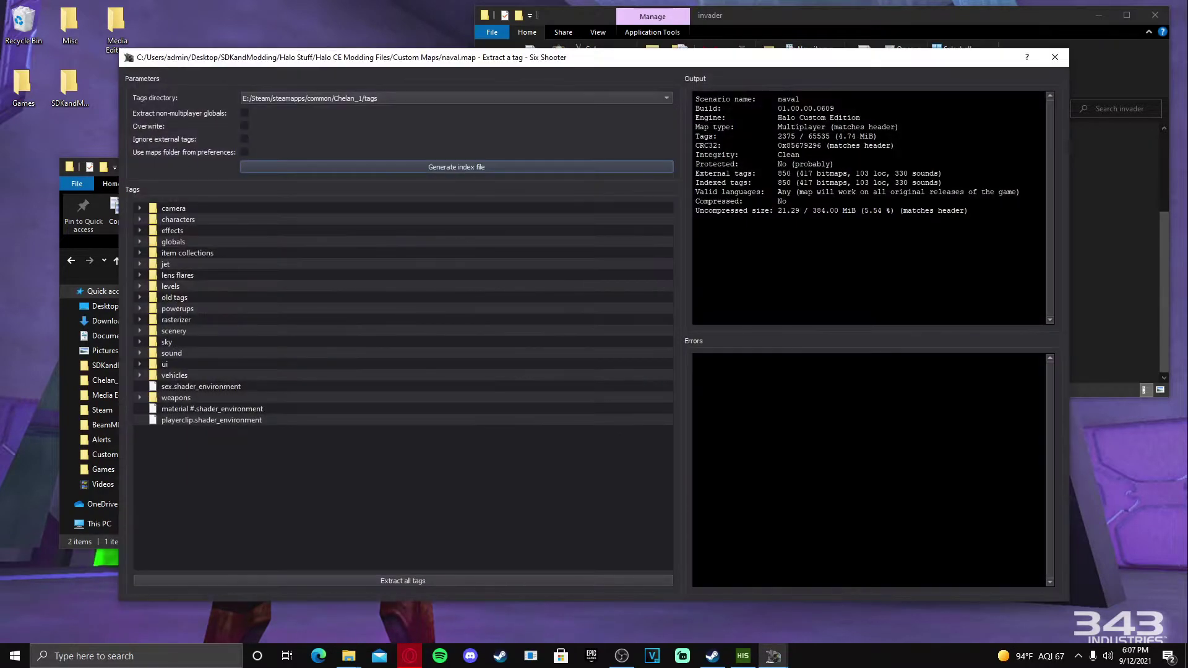
Set the extraction's tags directory to the Cleaned Tags folder in Custom Maps
drag(429, 57, 657, 69)
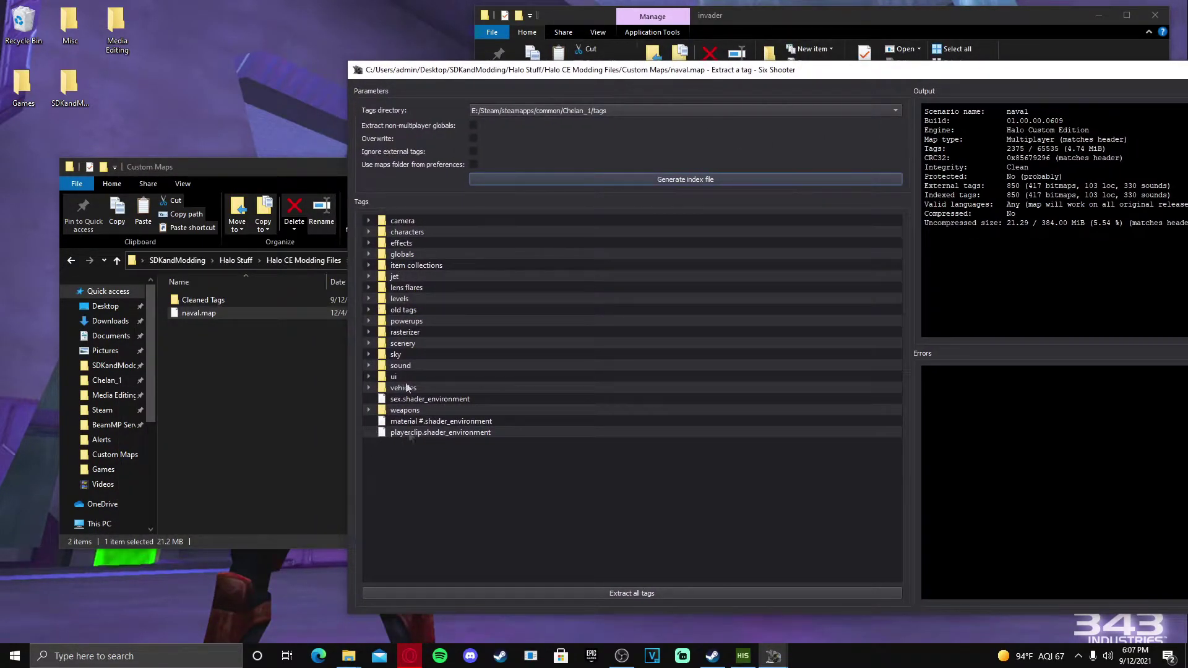
click(556, 113)
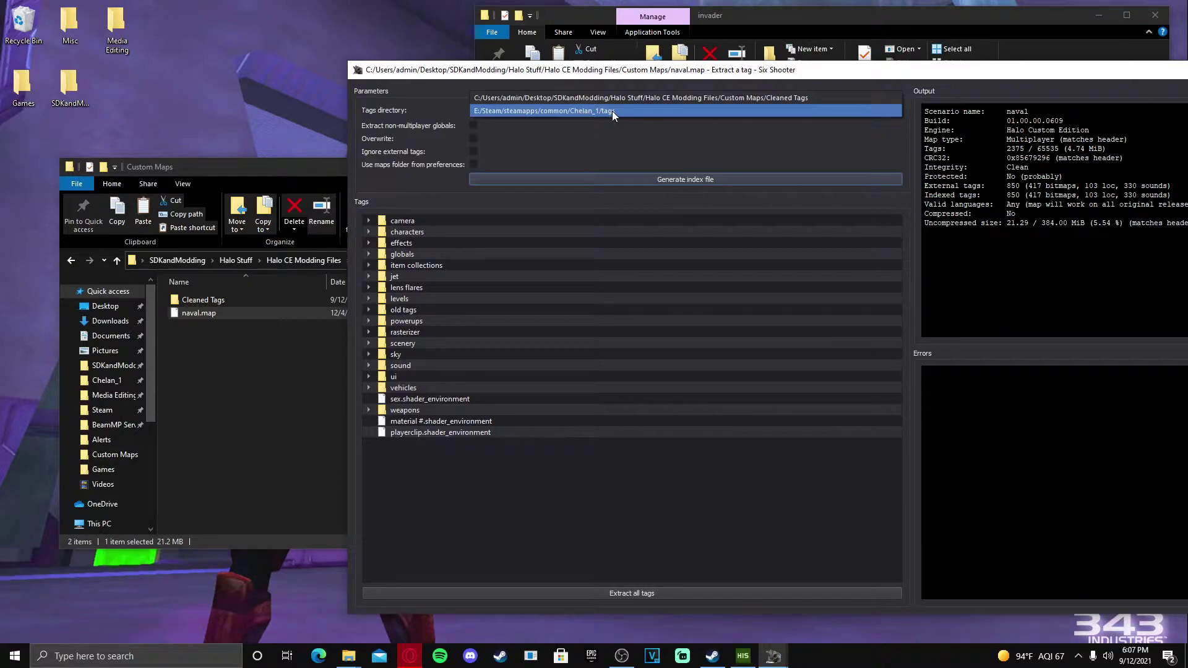
click(593, 98)
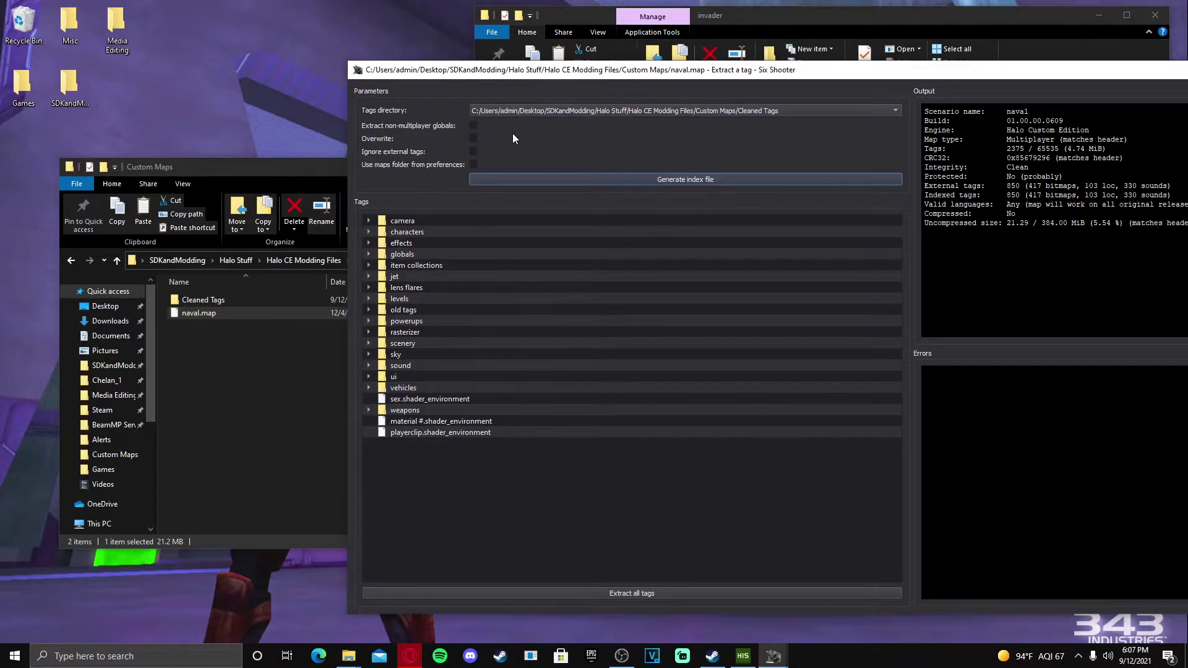
Check the contents of the Cleaned Tags folder and return to the tag extraction window
double_click(203, 299)
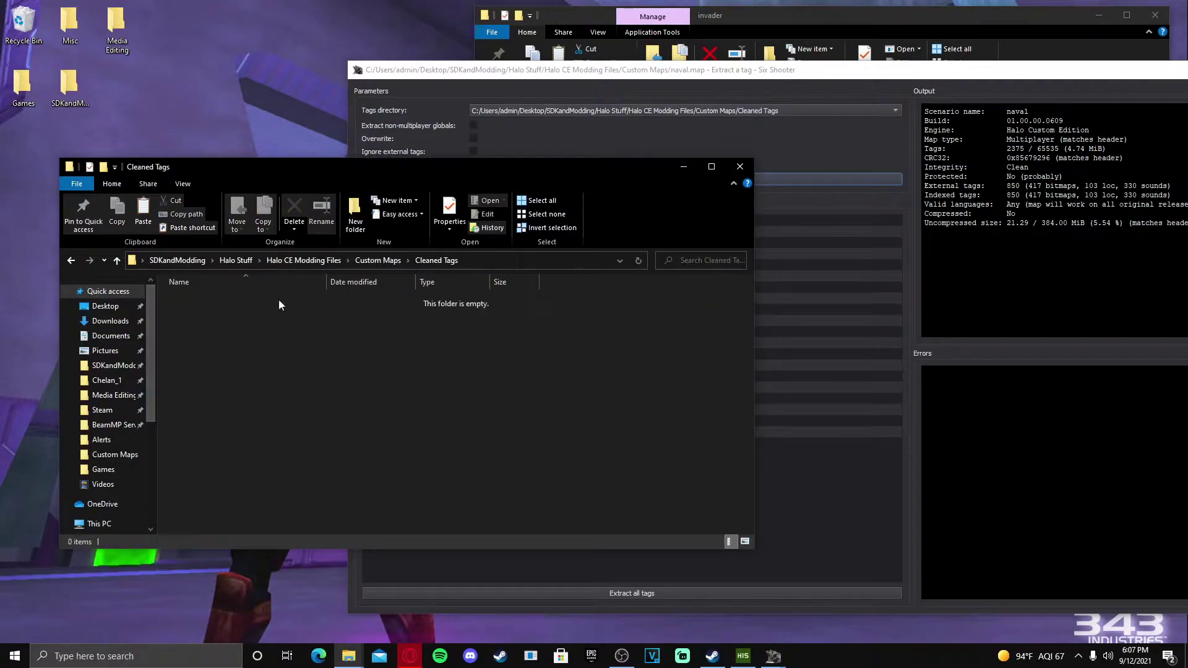
click(72, 261)
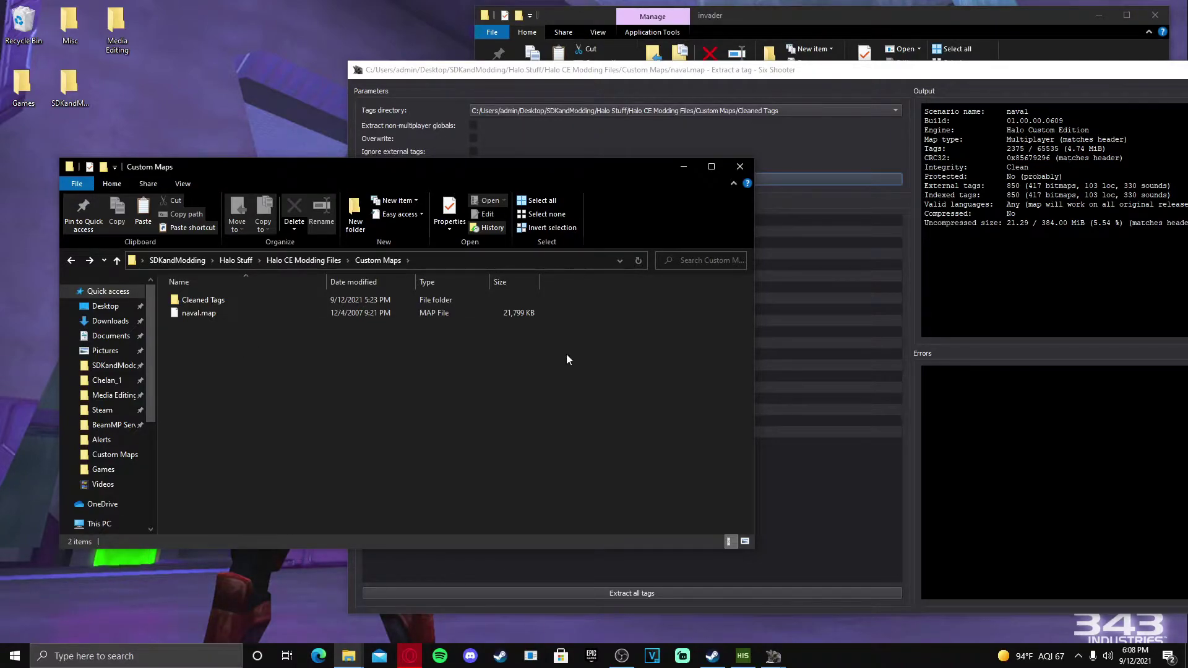
click(699, 70)
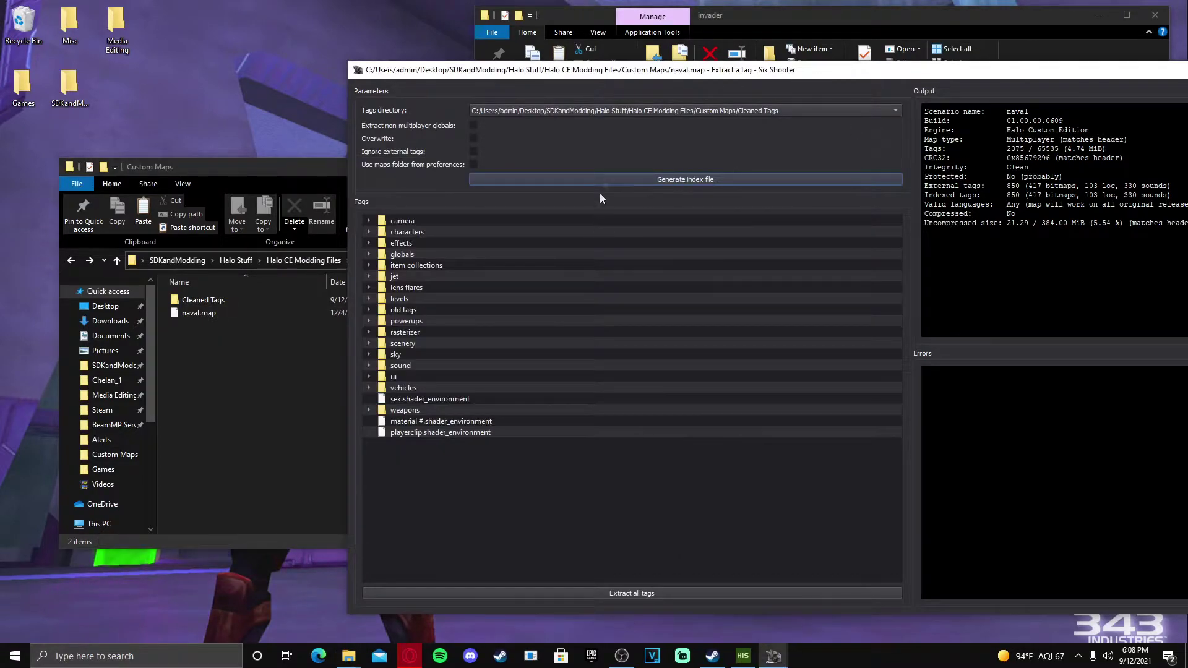
Extract all tags of naval.map with Custom Maps/Cleaned Tags as the tags directory
click(745, 109)
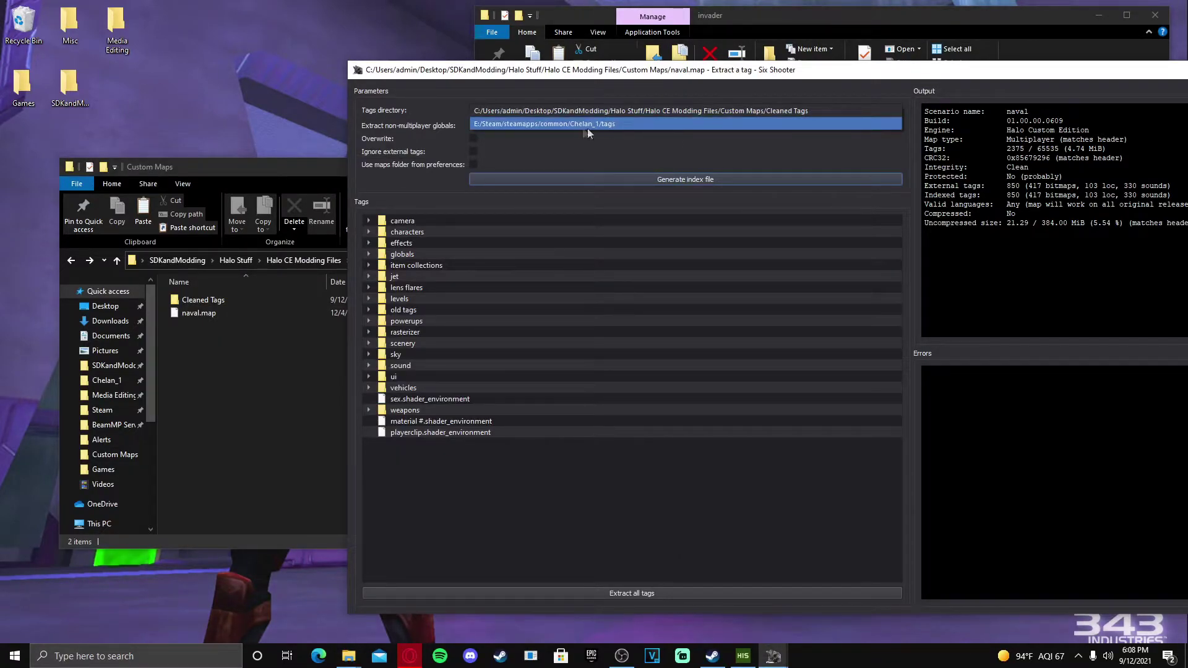
click(624, 112)
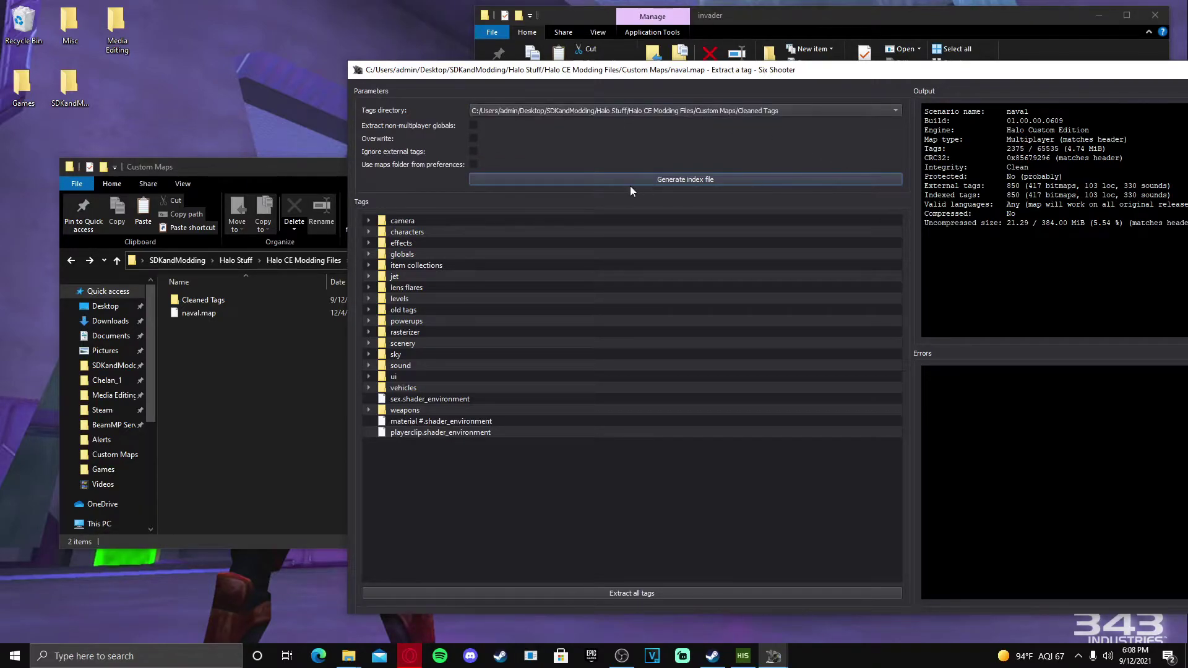
click(621, 596)
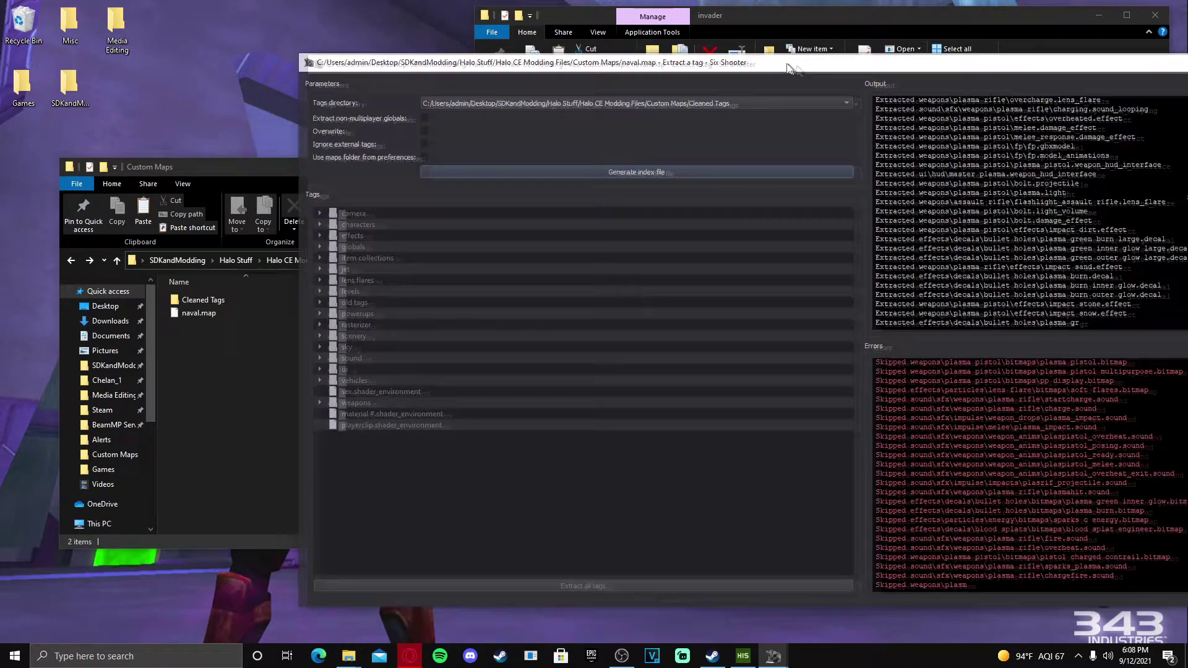
Review the summary line at the end of the extraction output and close the extraction window
drag(838, 71, 688, 51)
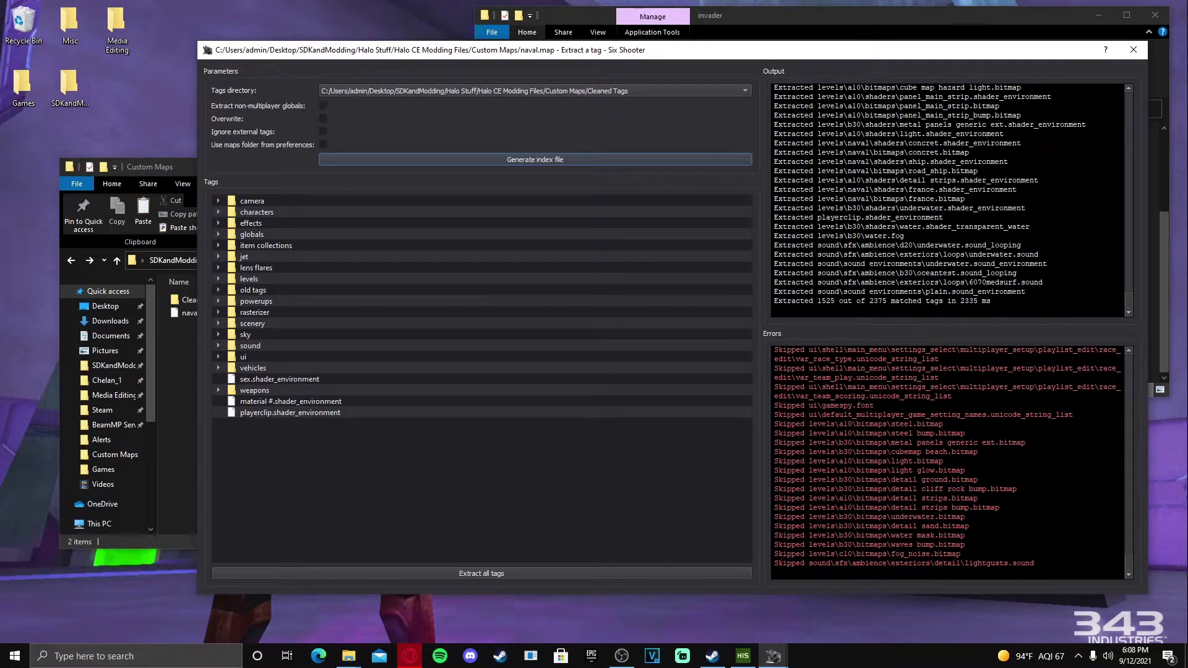
triple_click(882, 302)
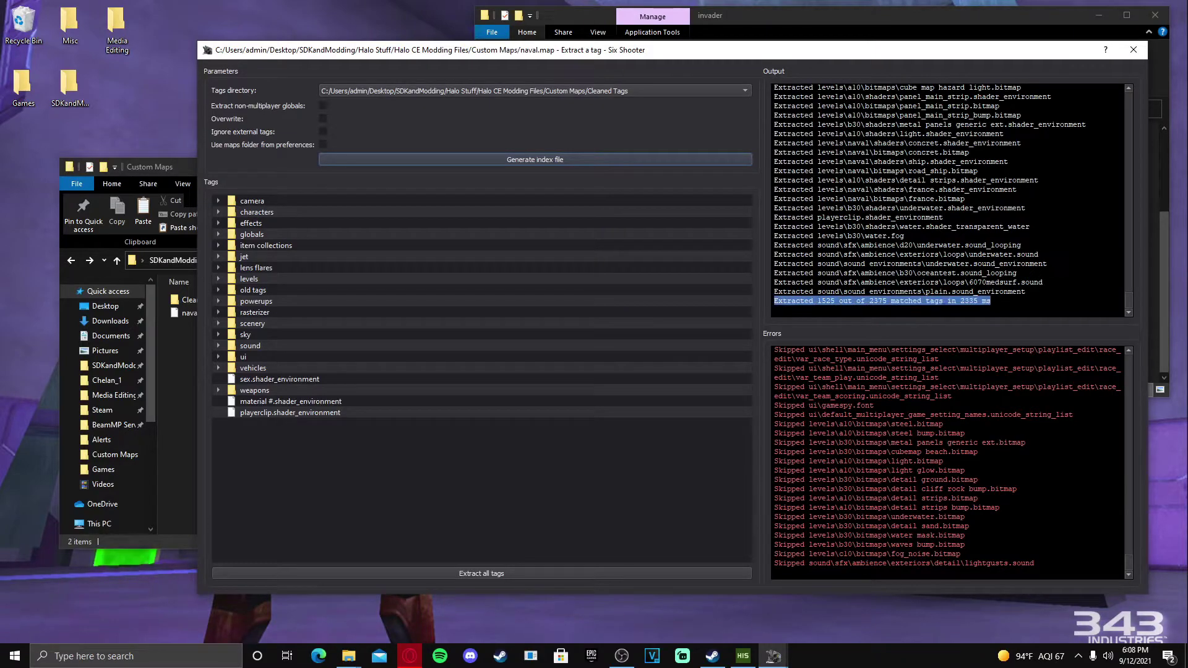
click(989, 302)
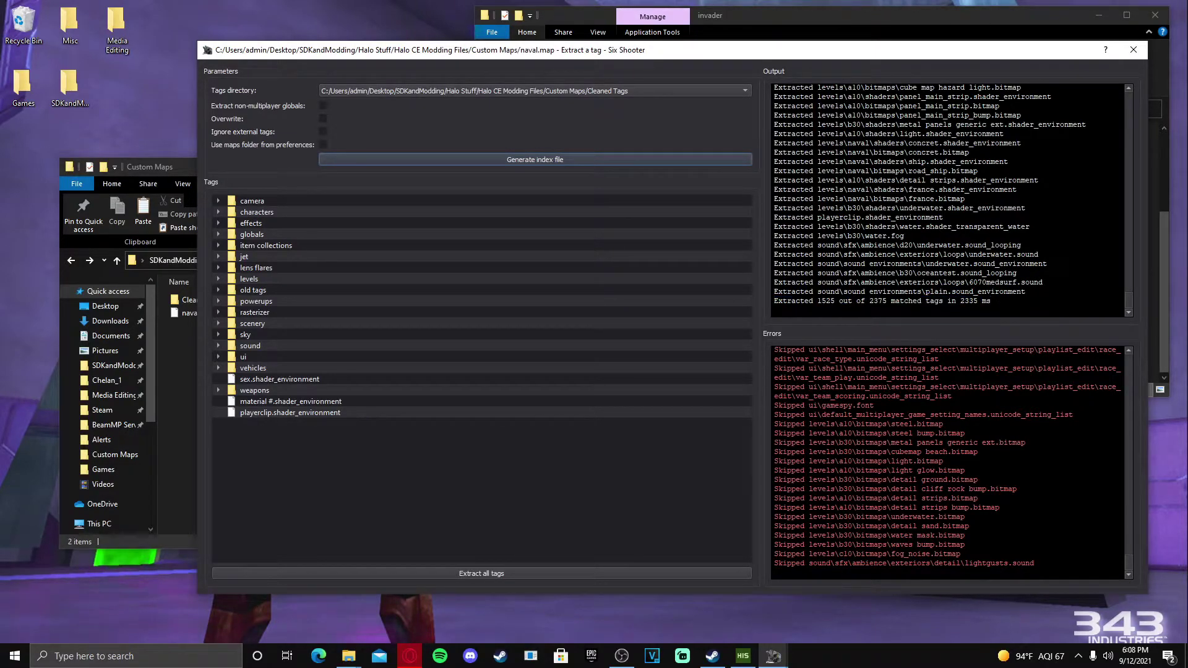
click(1136, 53)
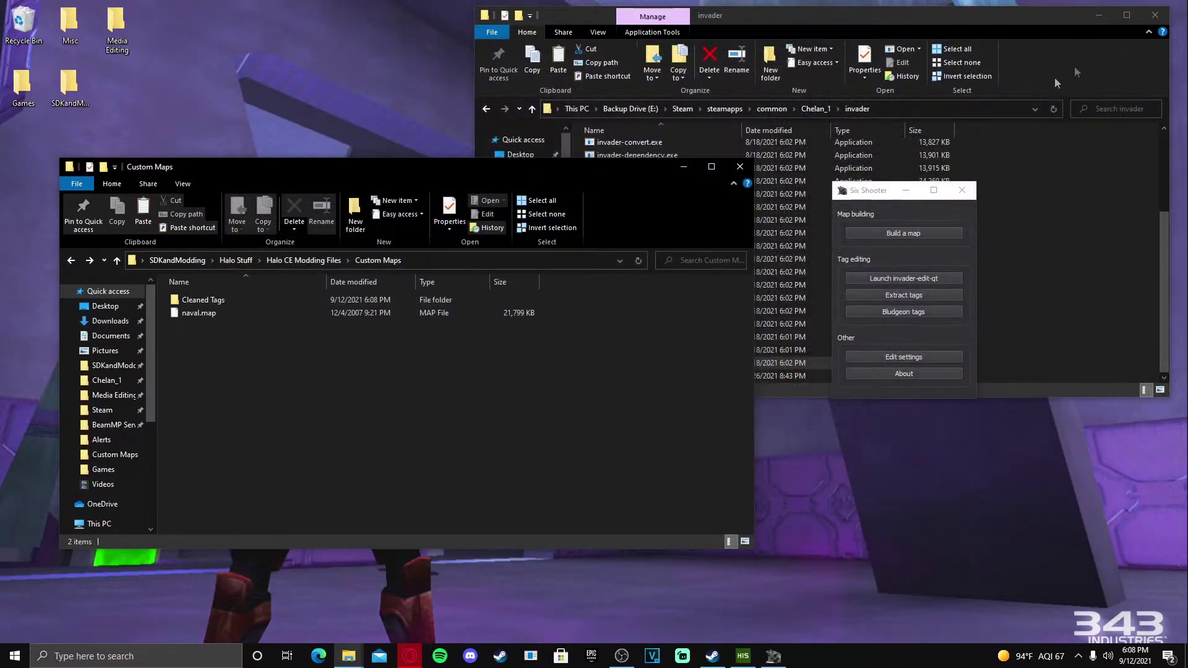
Open the tag bludgeoner and set its tags directory to the Cleaned Tags folder in Custom Maps
click(904, 312)
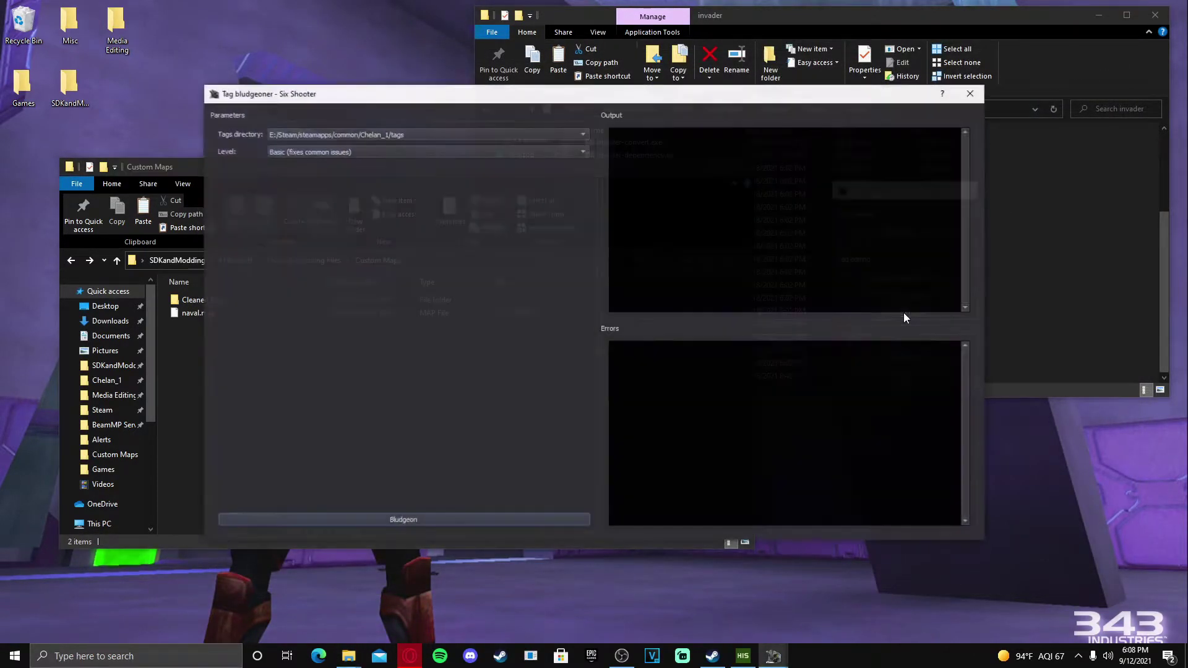
click(392, 134)
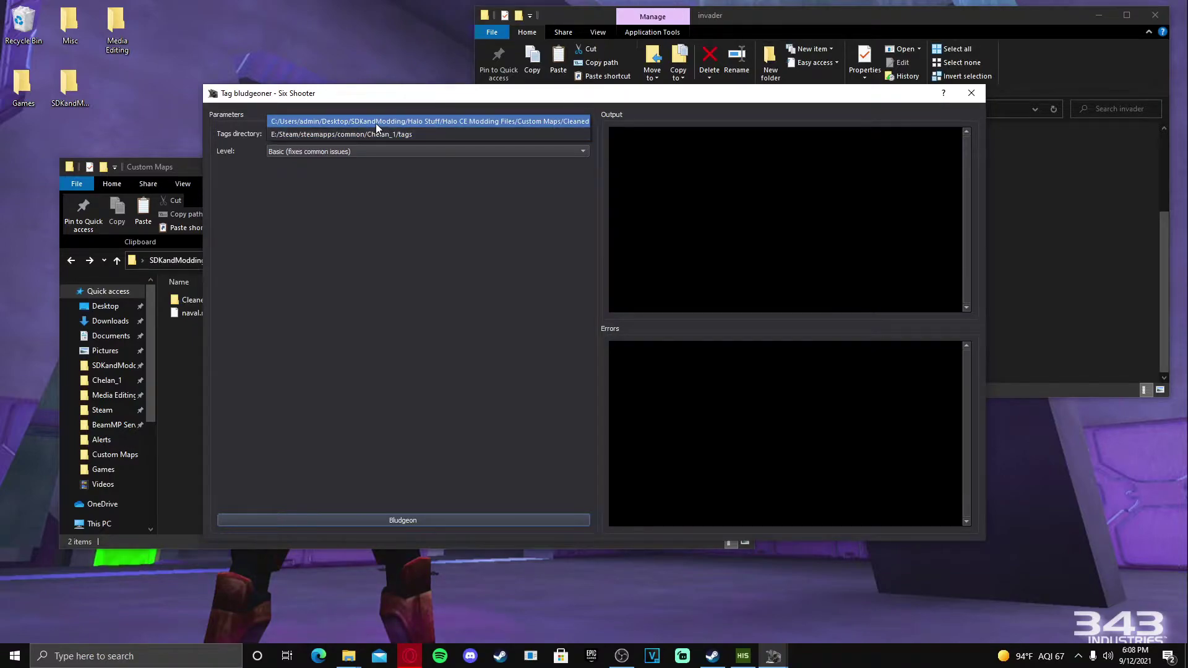
click(376, 123)
drag(395, 96, 591, 97)
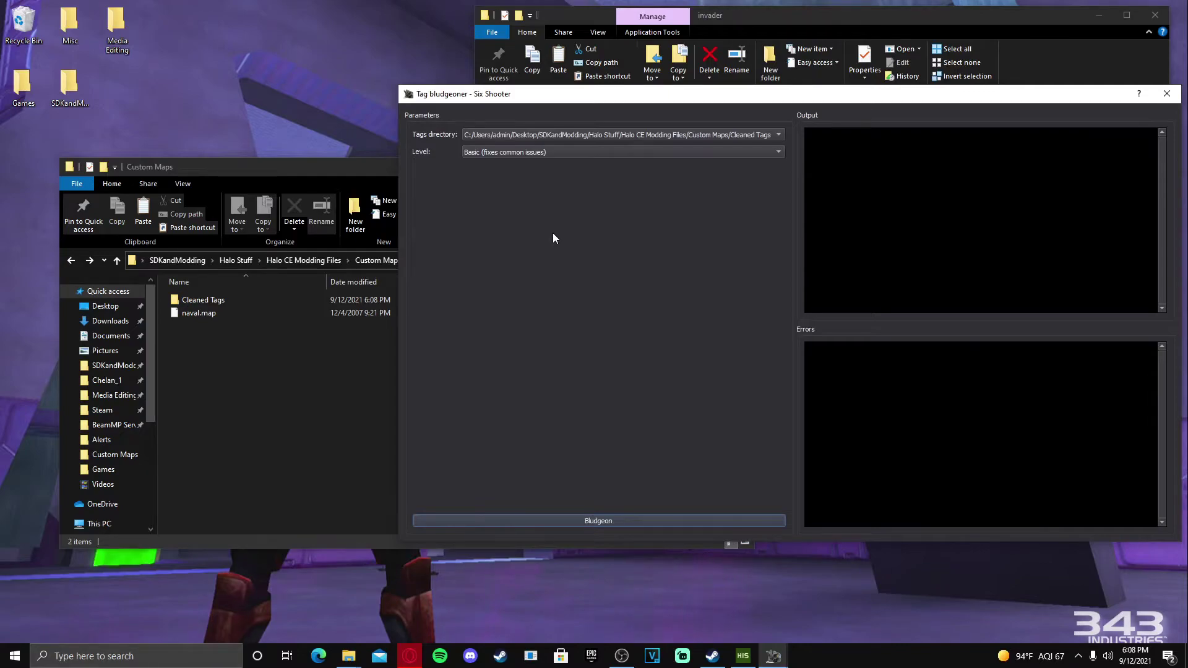
Bludgeon the tags at the level "Clean up (strip unused data - useful if modding Halo: CEA with official tools)"
click(496, 153)
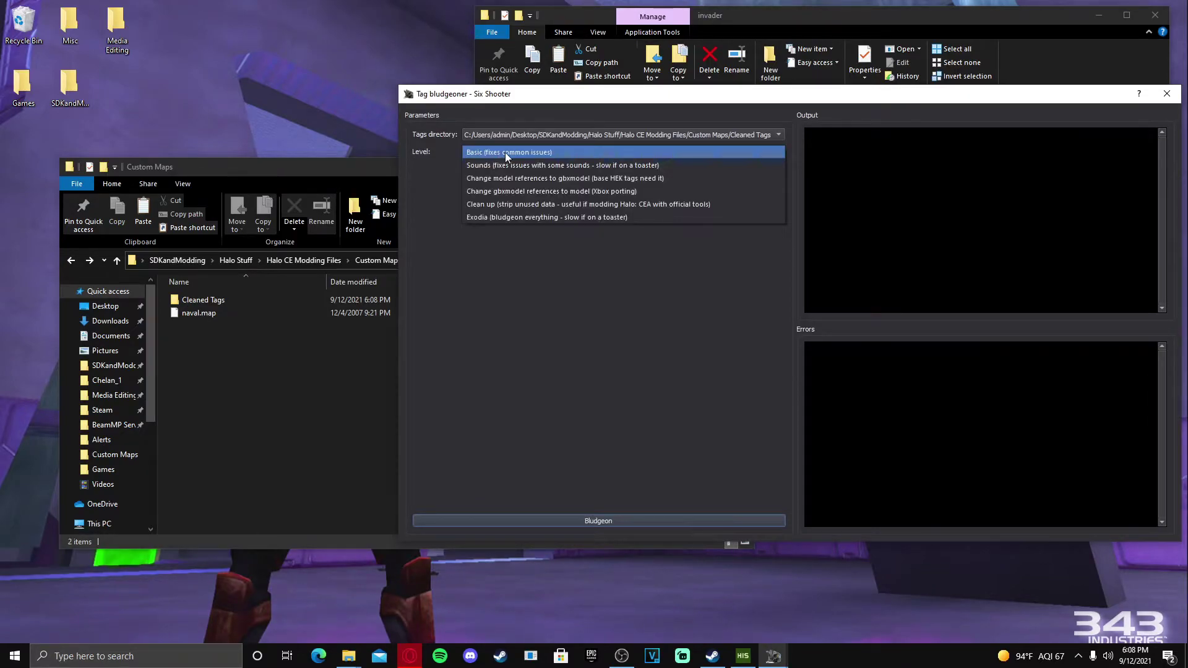
click(667, 204)
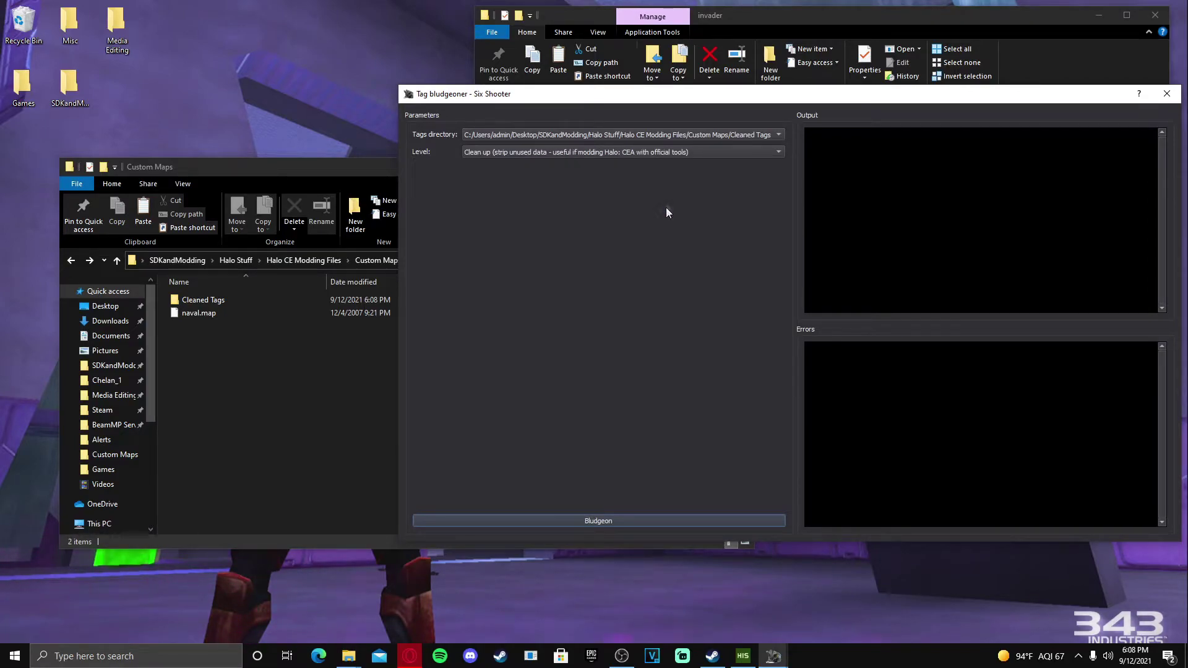
click(598, 521)
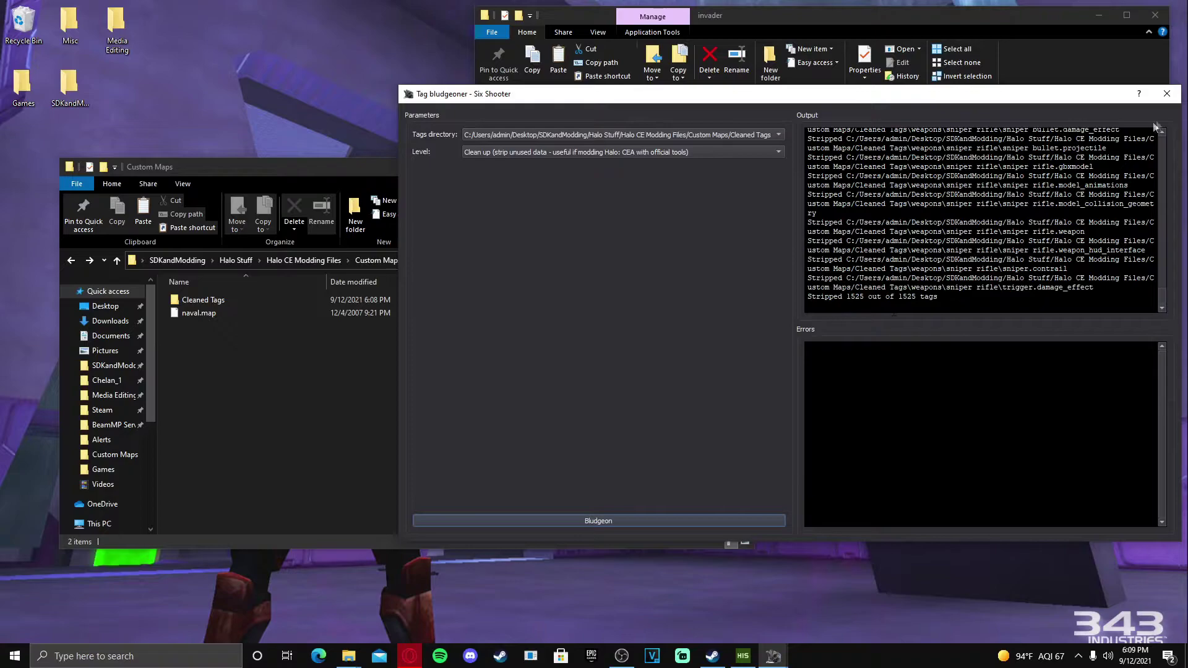
Close the tag bludgeoner and cut the entire contents of the Cleaned Tags folder
click(1166, 93)
double_click(217, 299)
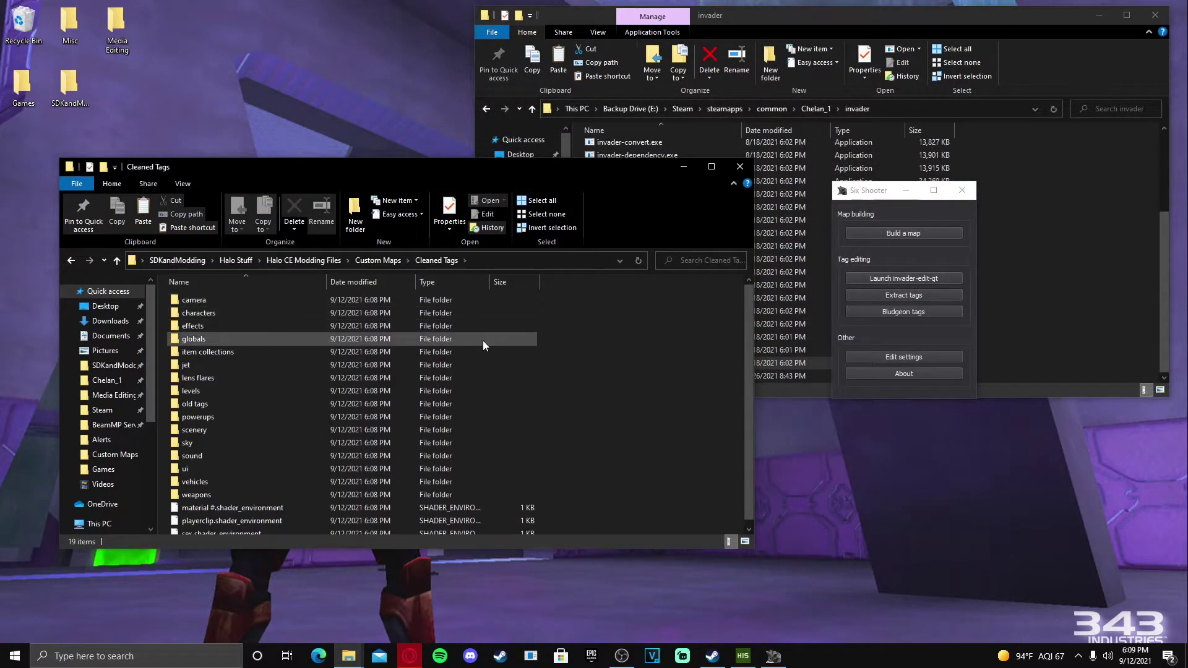
drag(562, 302, 309, 584)
right_click(188, 423)
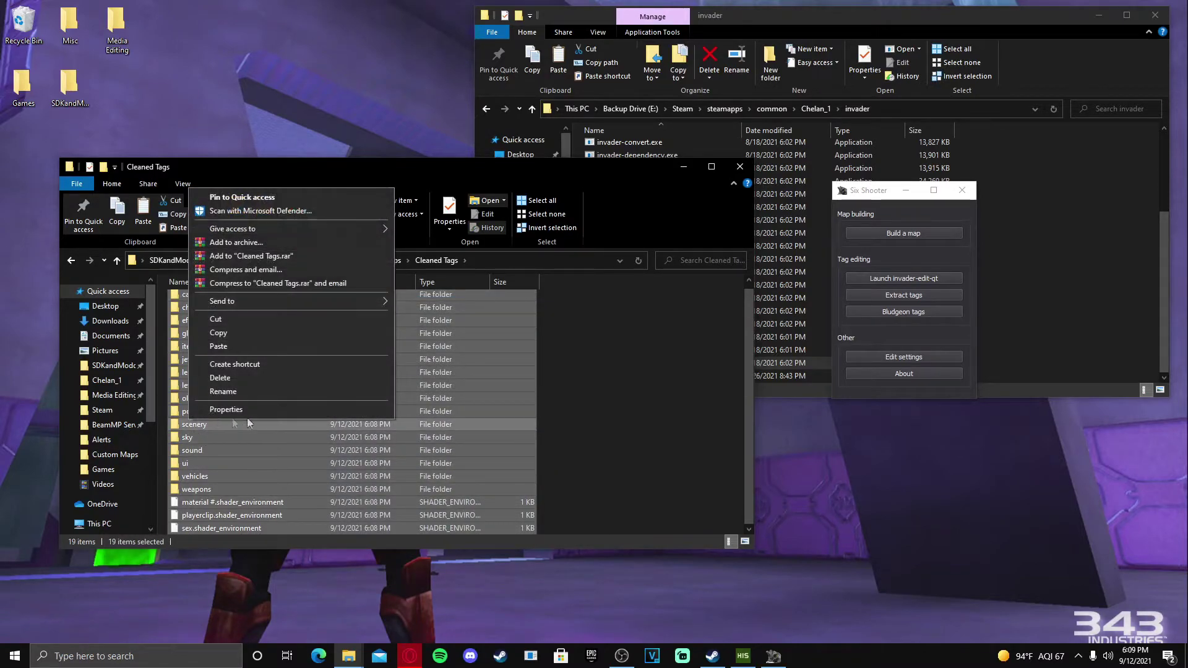
click(221, 318)
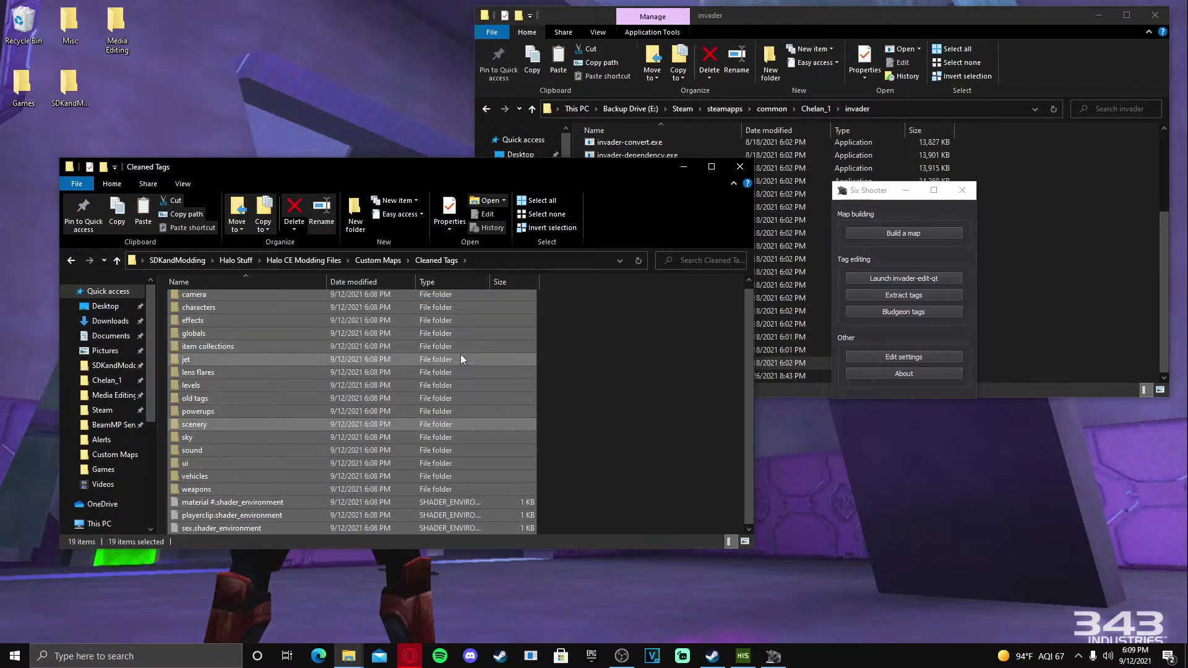
Paste the cut tags into the Chelan_1 tags folder, skipping files whose names already exist there
click(1044, 198)
click(486, 109)
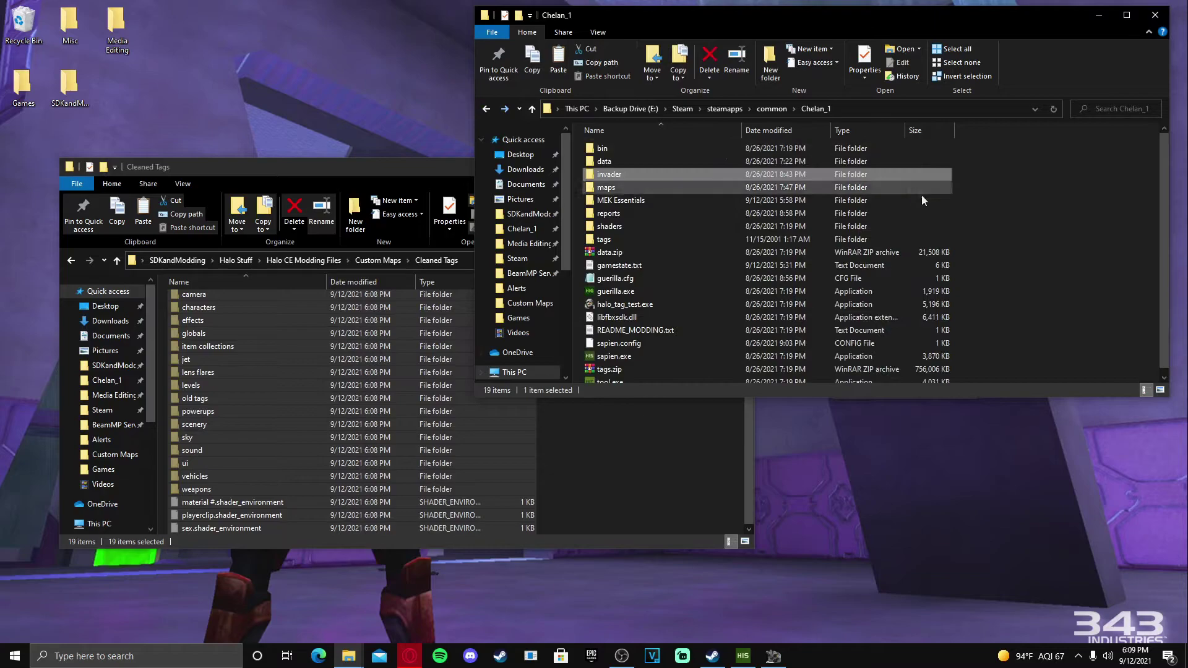
double_click(605, 240)
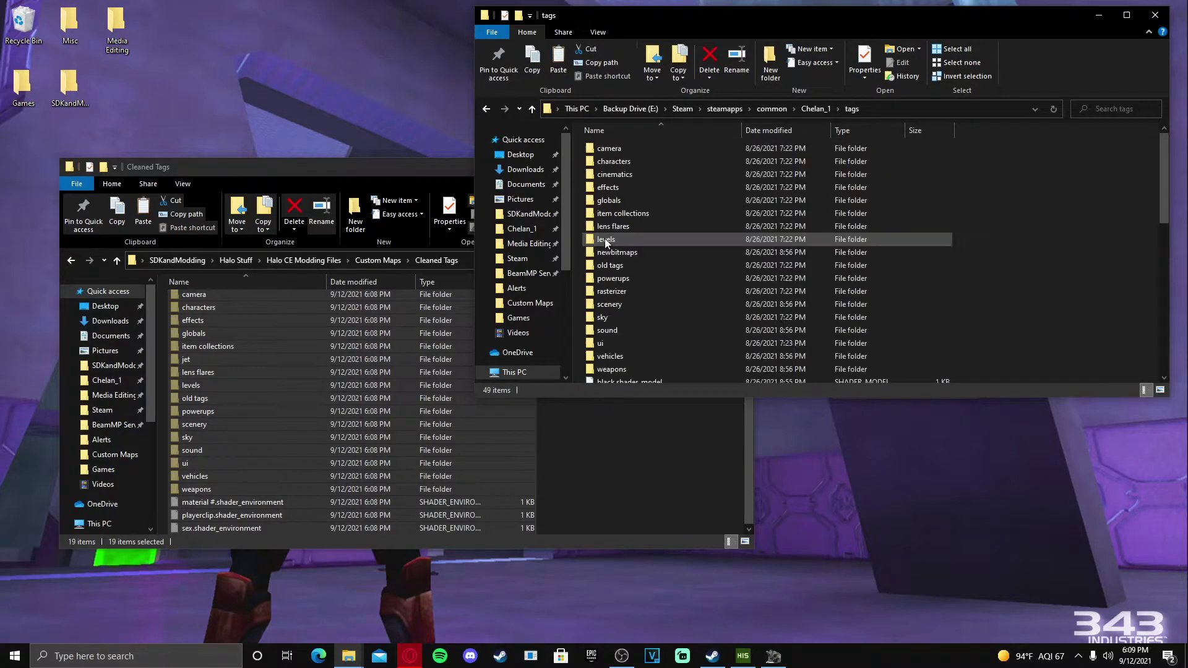
right_click(974, 184)
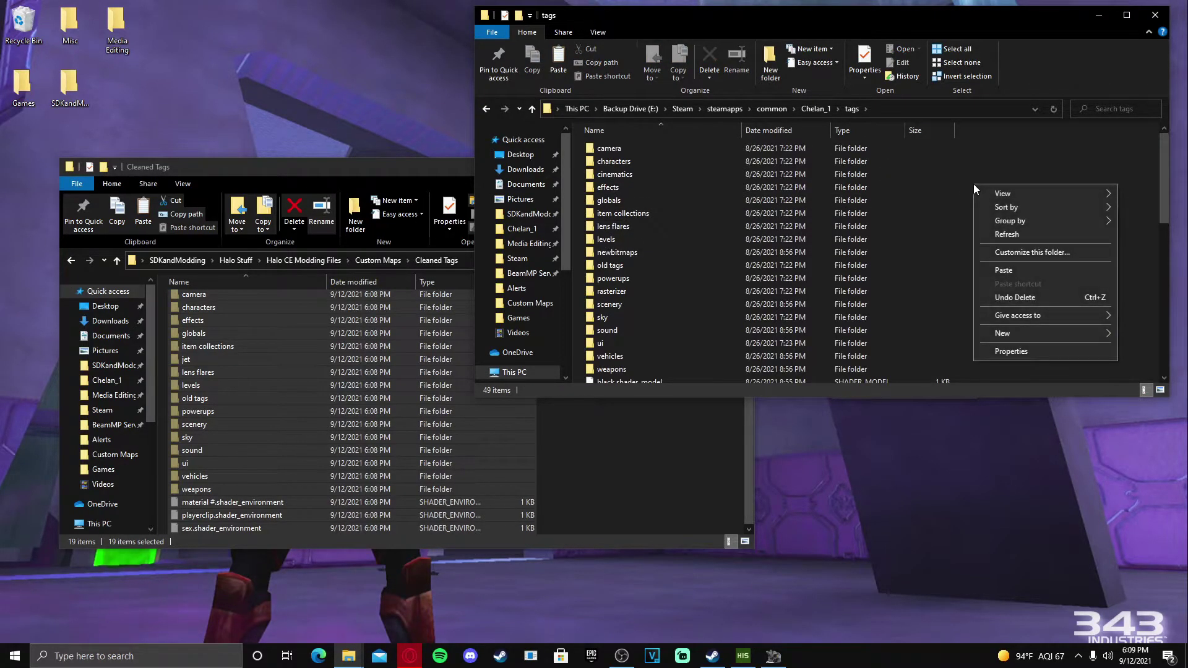
click(1020, 267)
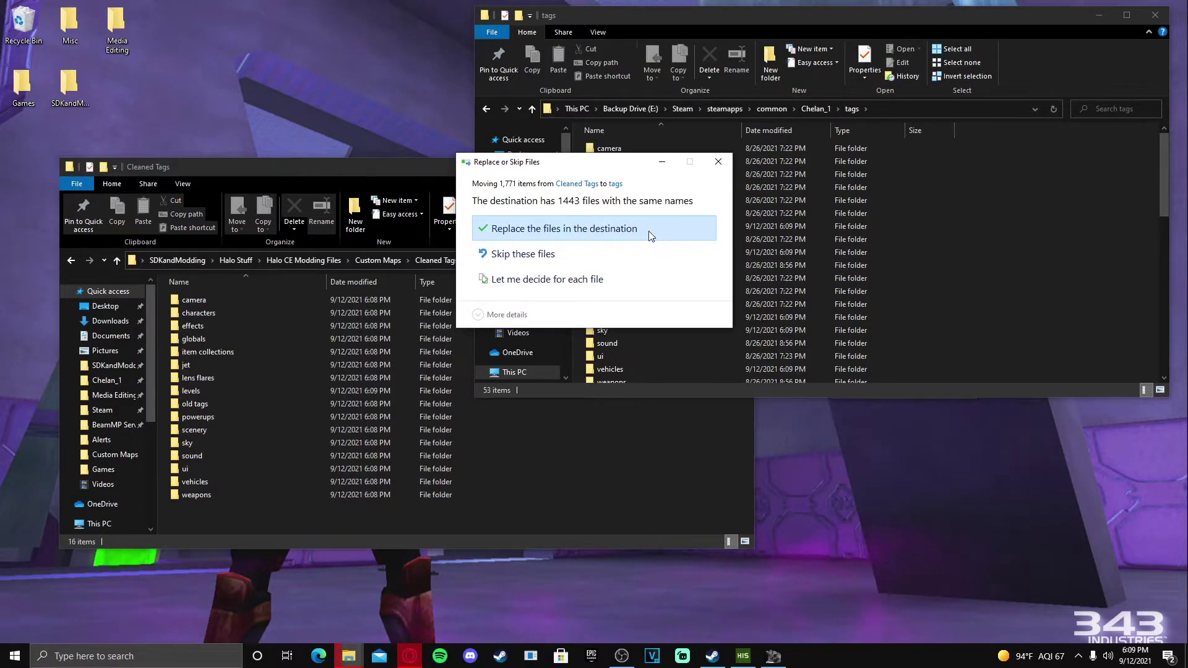
click(573, 254)
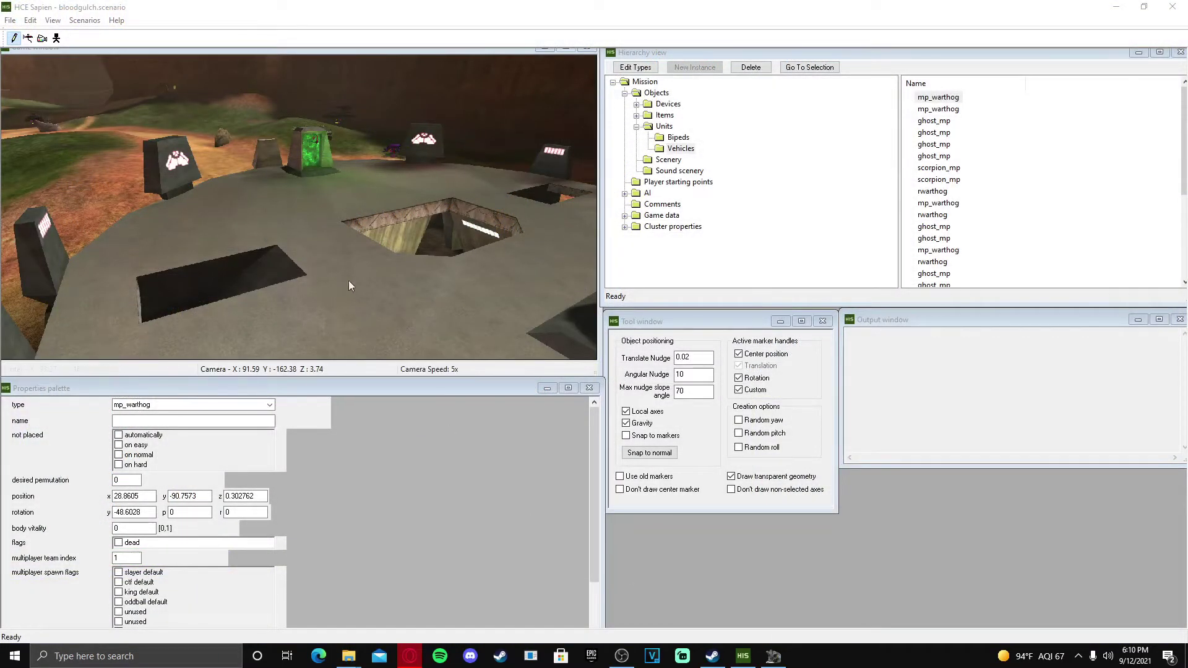
In Sapien, edit the vehicle types of the bloodgulch scenario and open the file picker for adding a vehicle tag
middle_drag(367, 262, 502, 239)
key(w)
key(shift)
key(w)
key(w)
key(w)
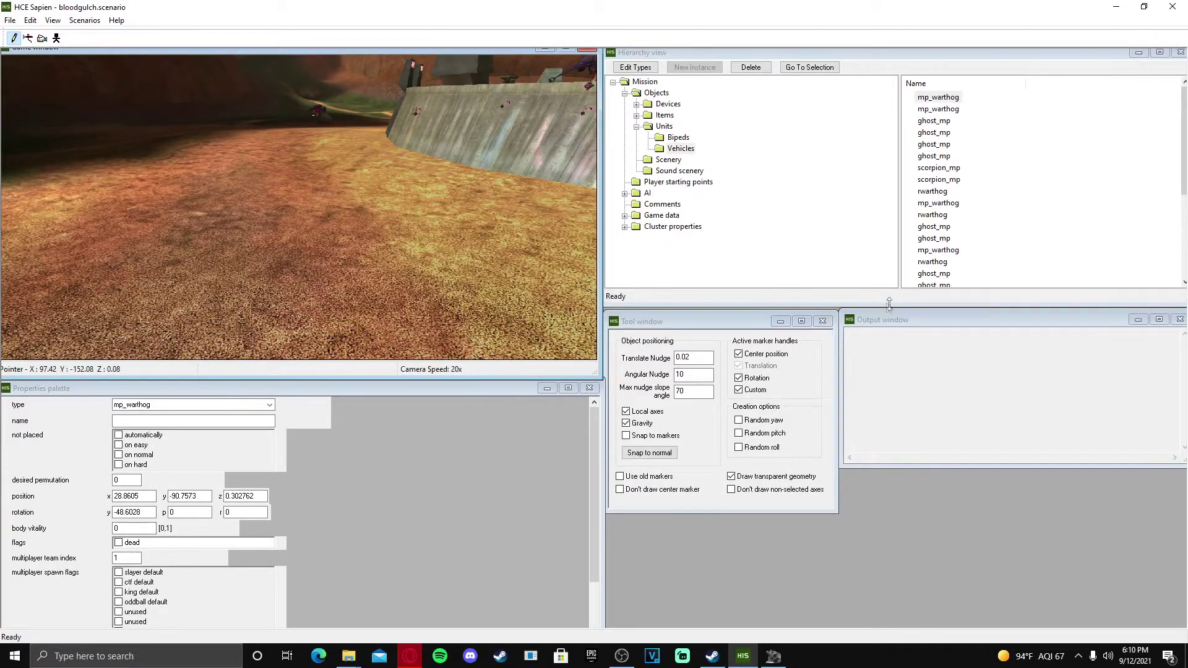
right_click(673, 149)
click(638, 68)
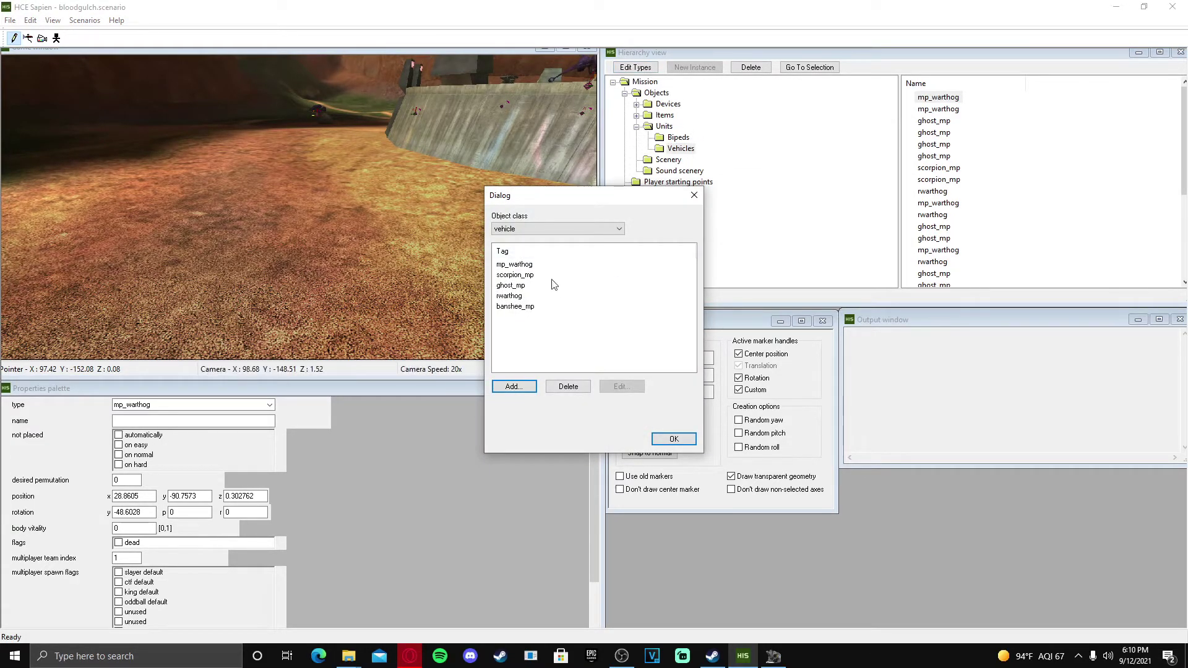
click(513, 387)
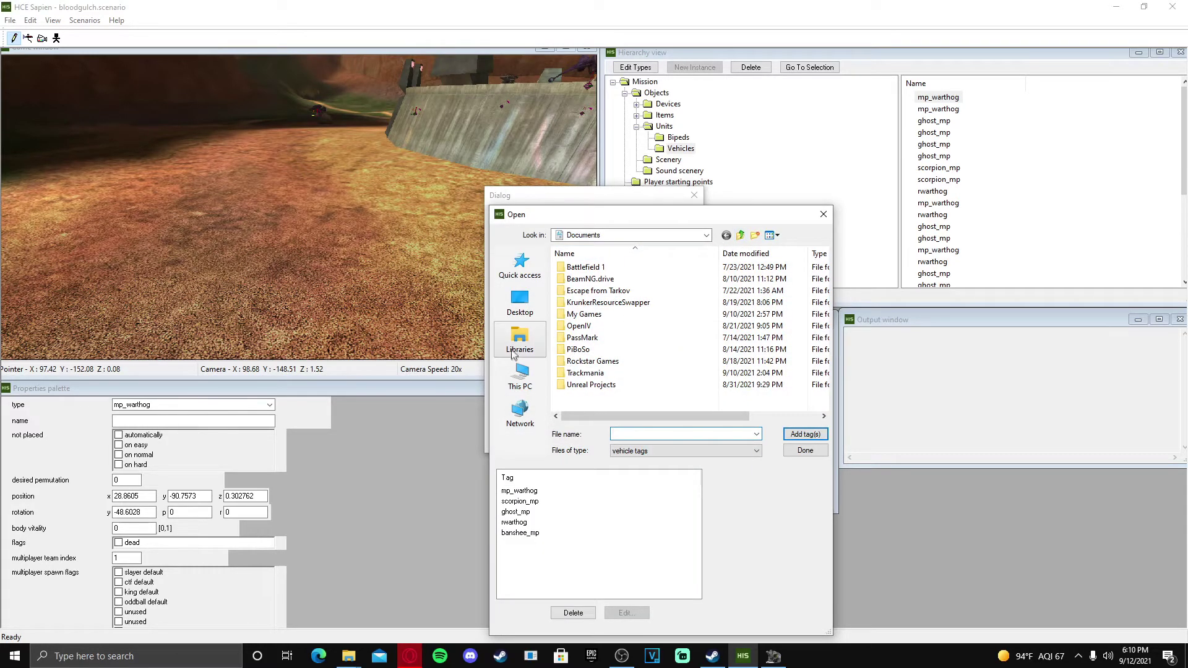
Browse to the Steam/steamapps/common/Chelan_1/tags folder on Backup Drive (E:) in the tag picker
click(520, 376)
scroll(615, 342, down, 5)
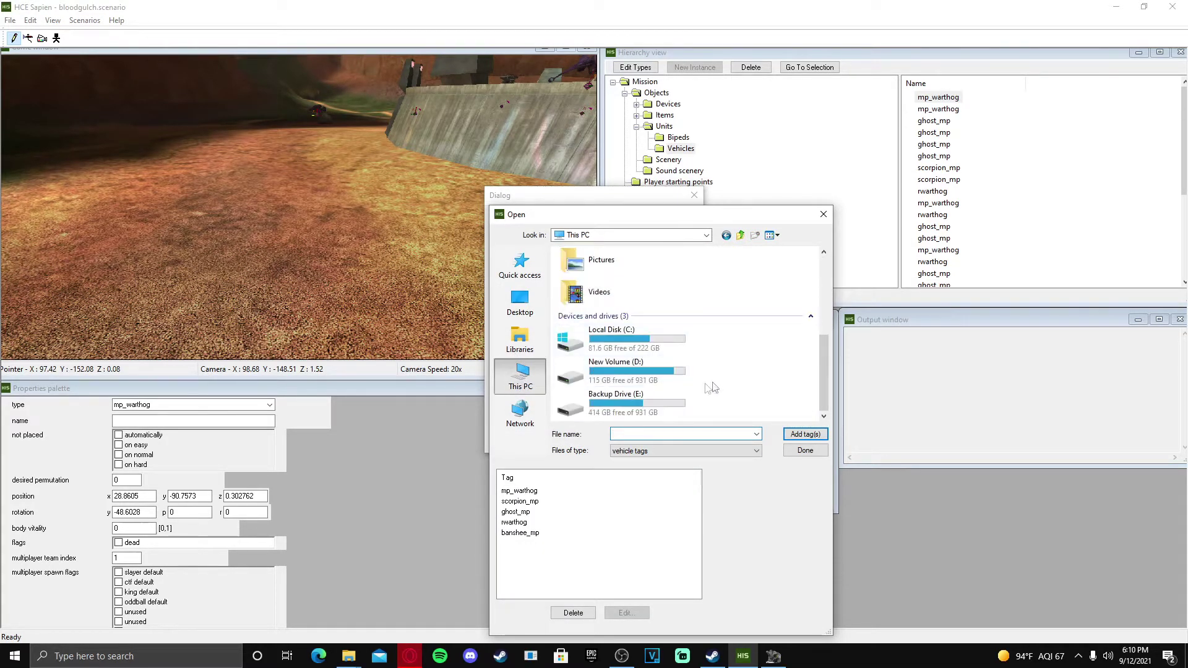
double_click(687, 399)
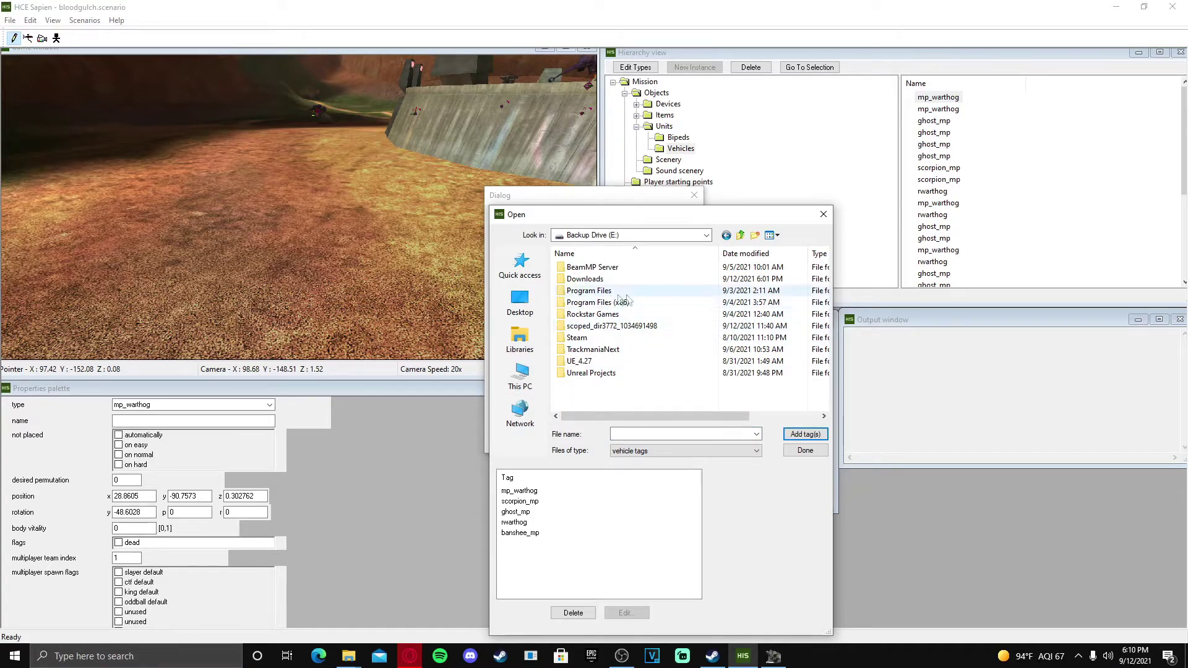
double_click(574, 339)
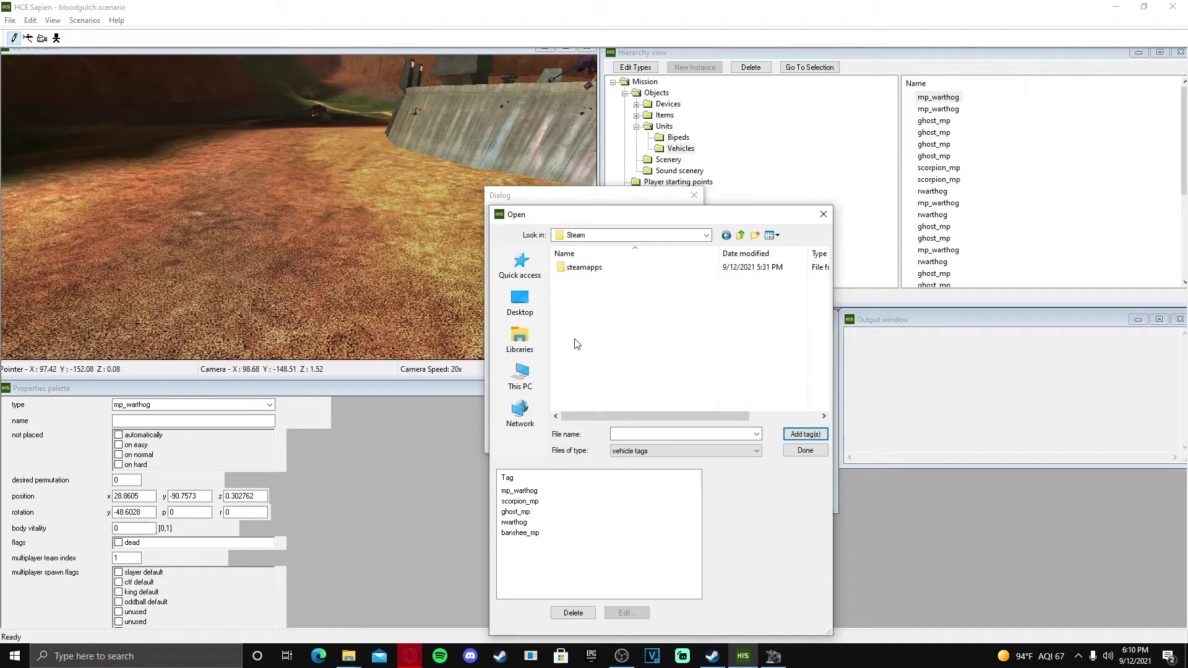
double_click(584, 268)
double_click(584, 268)
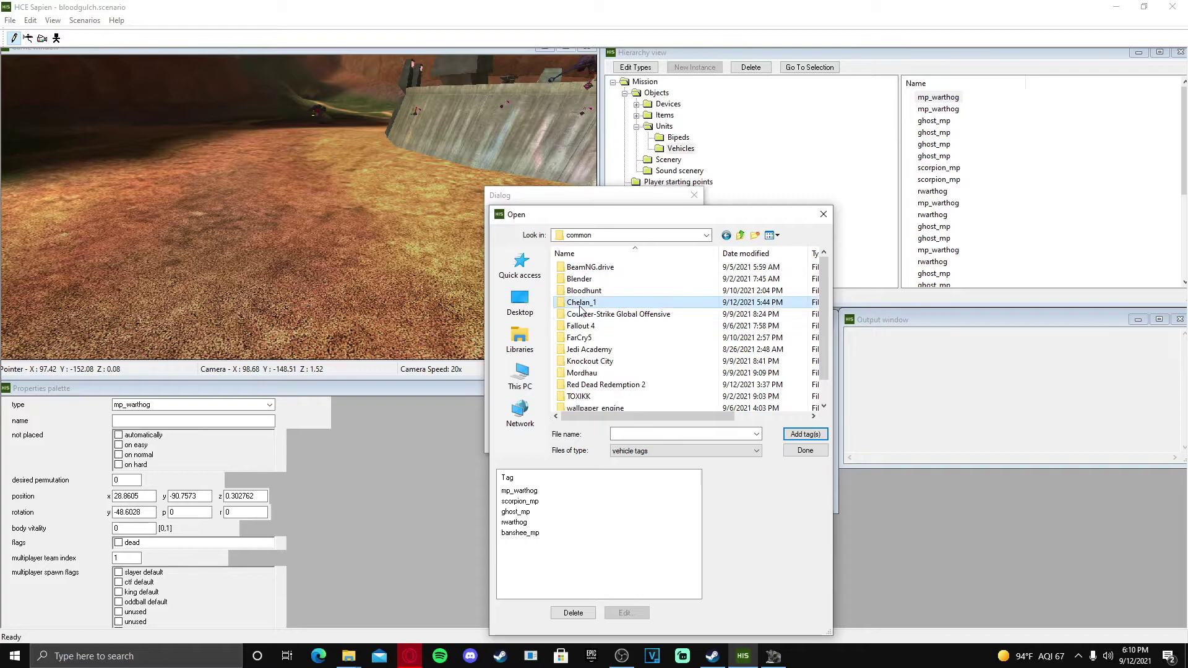
double_click(582, 302)
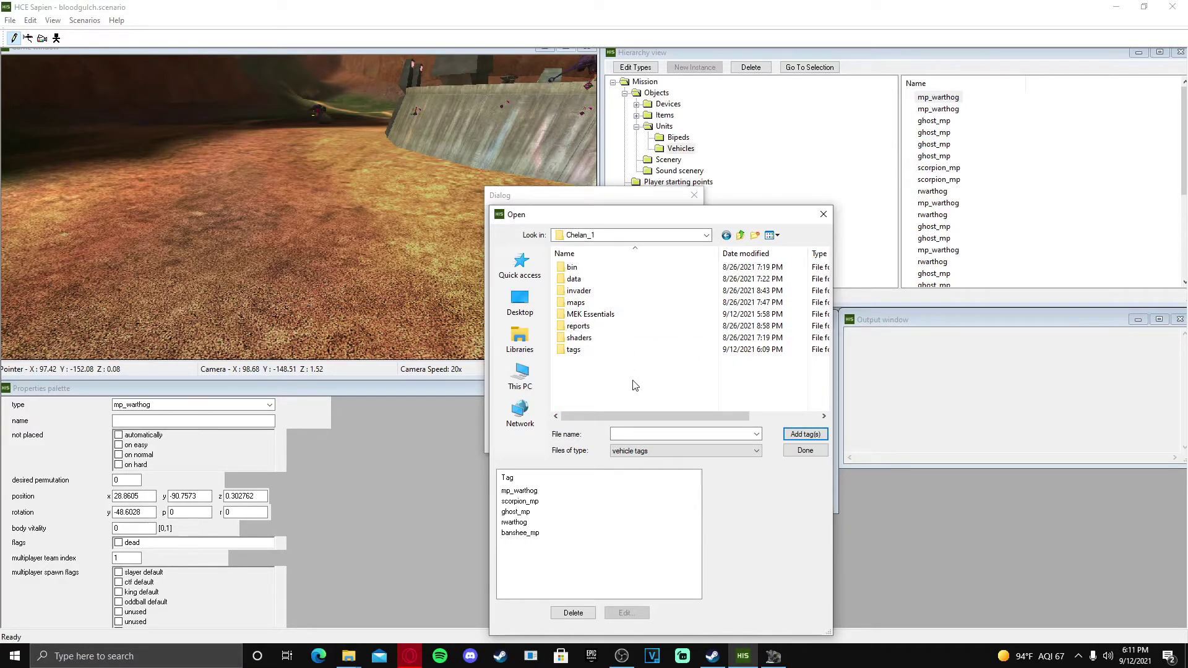
double_click(587, 353)
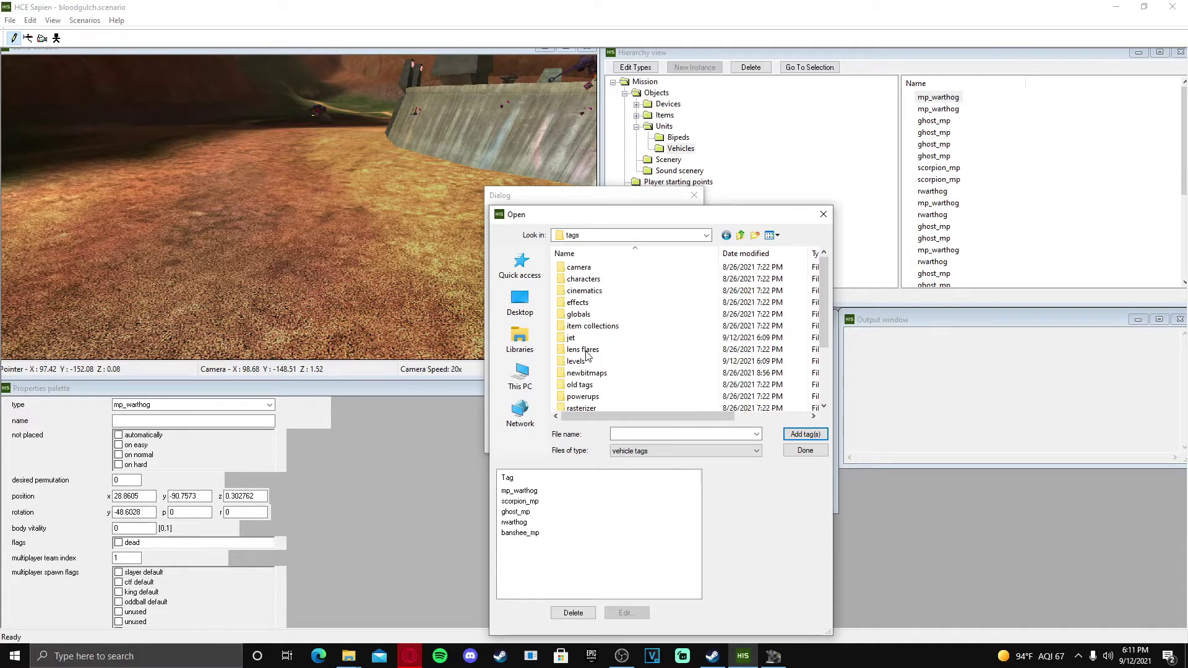
Look through the vehicles folder, including its jet and jet2 subfolders, for a jet vehicle tag and return to the tags folder
scroll(616, 277, down, 3)
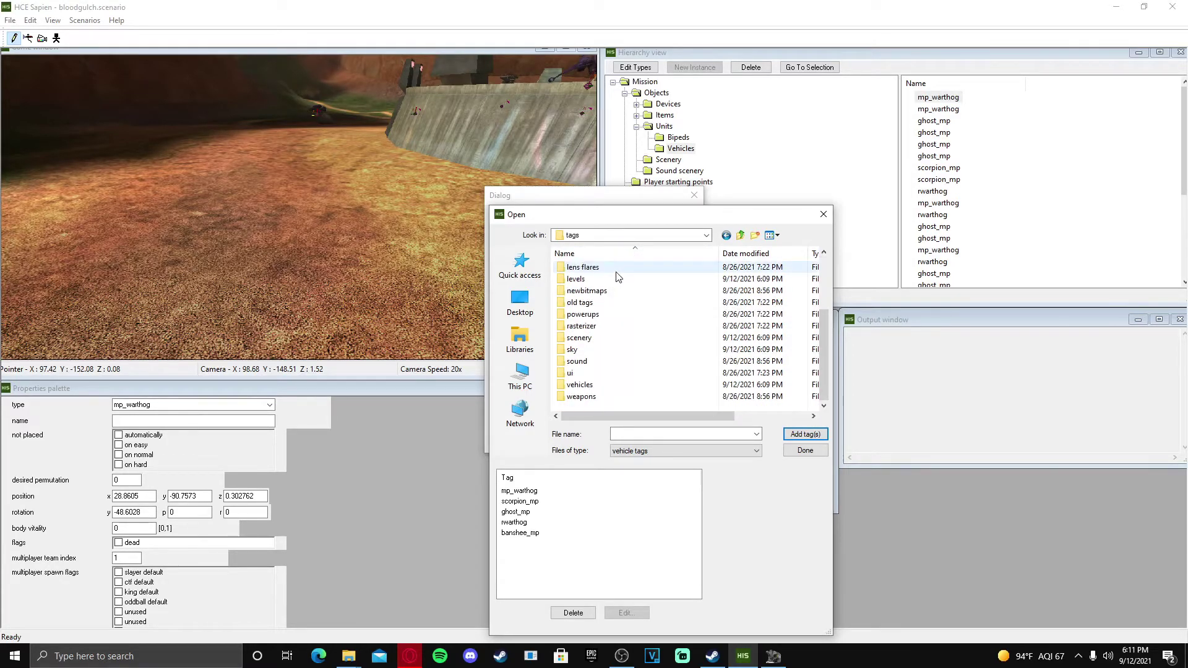
double_click(579, 385)
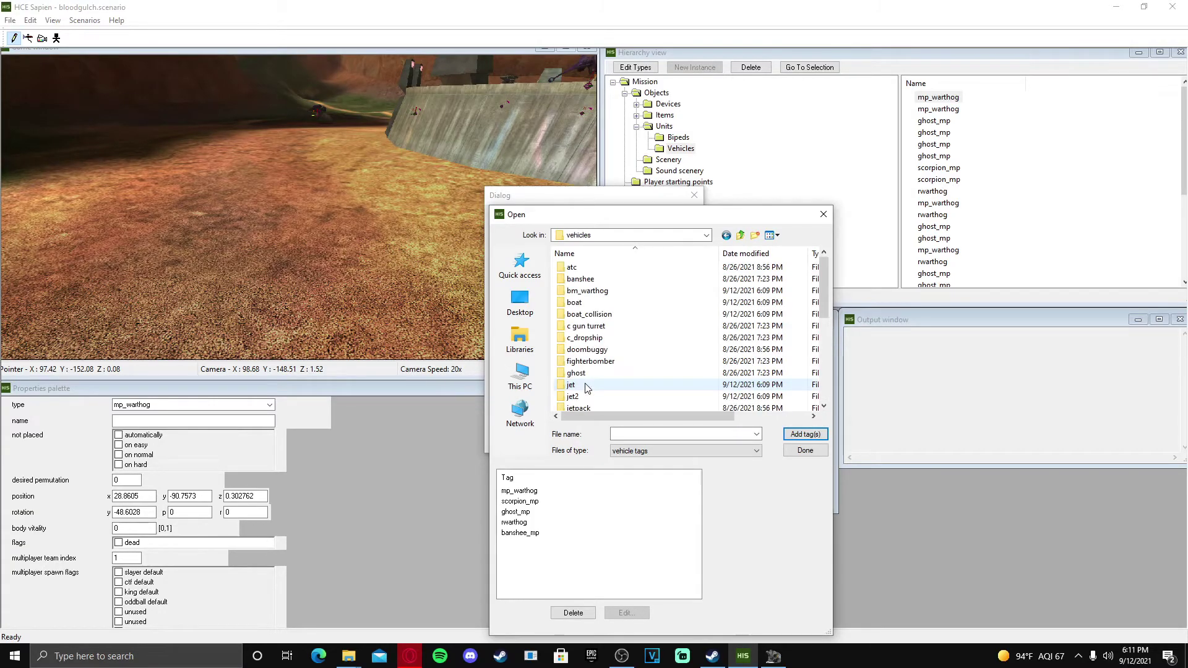
scroll(594, 300, down, 3)
scroll(594, 300, up, 1)
scroll(594, 303, up, 1)
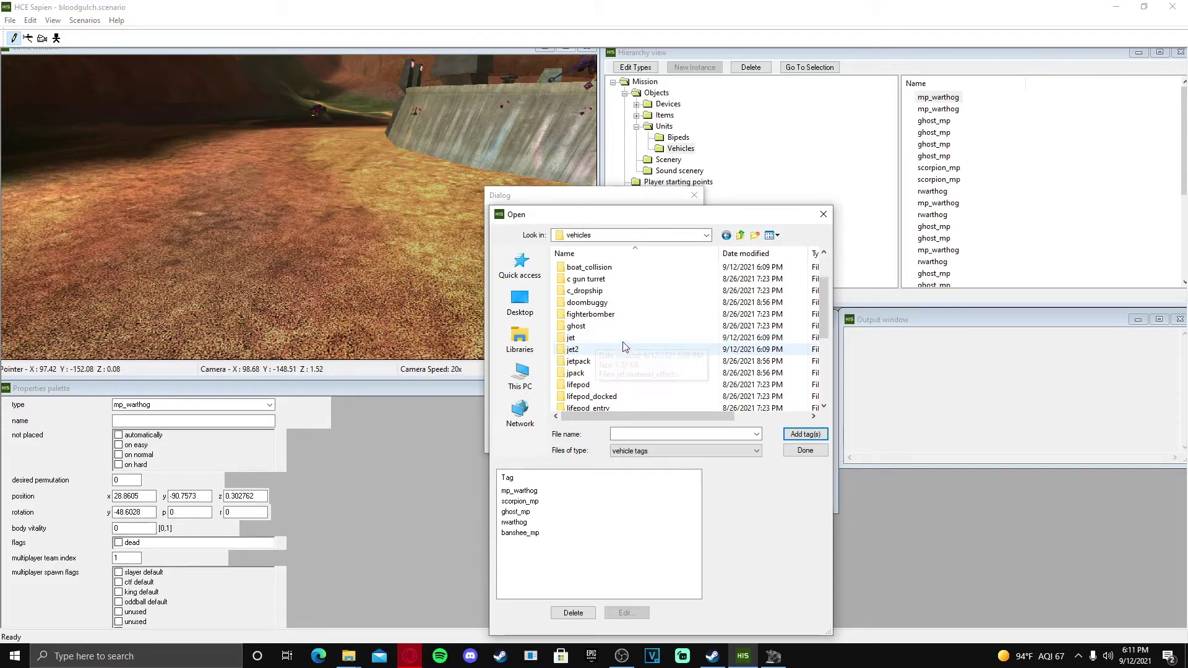
scroll(650, 347, up, 2)
scroll(643, 345, down, 6)
scroll(603, 338, up, 3)
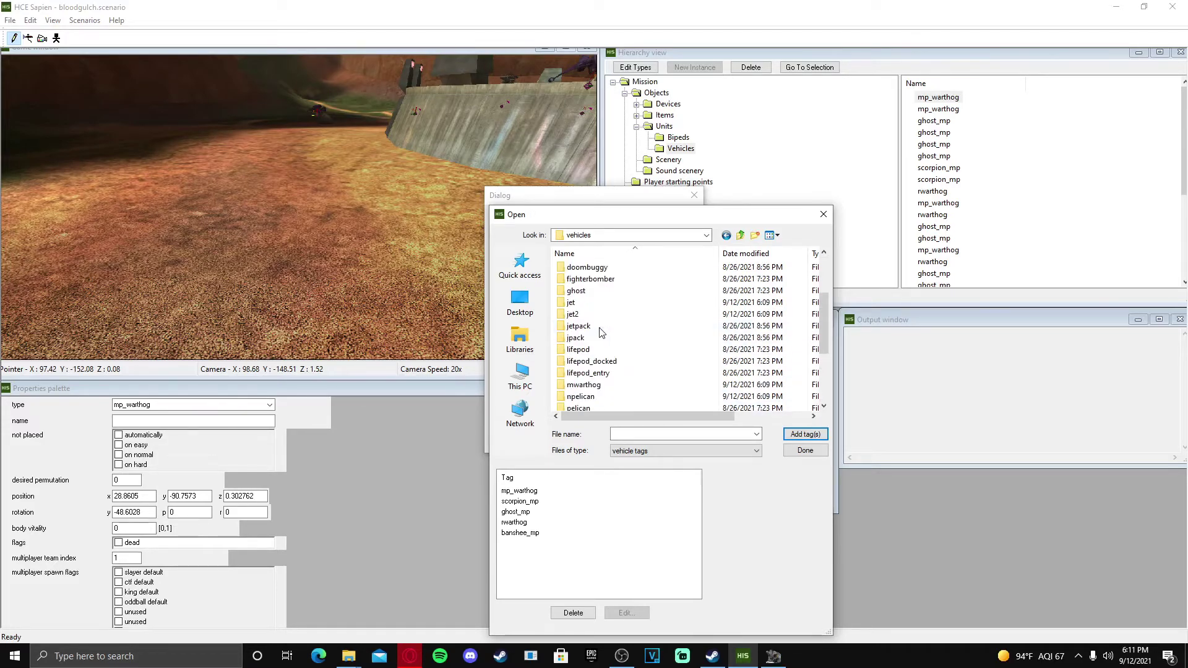
double_click(576, 303)
click(726, 235)
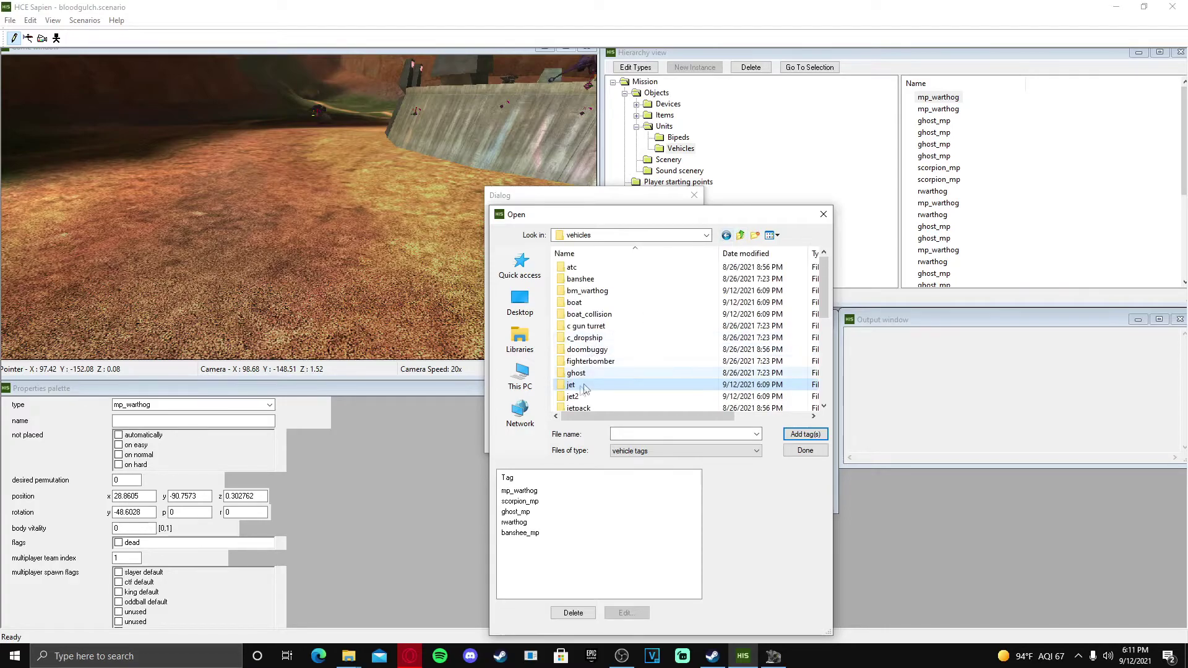
double_click(602, 365)
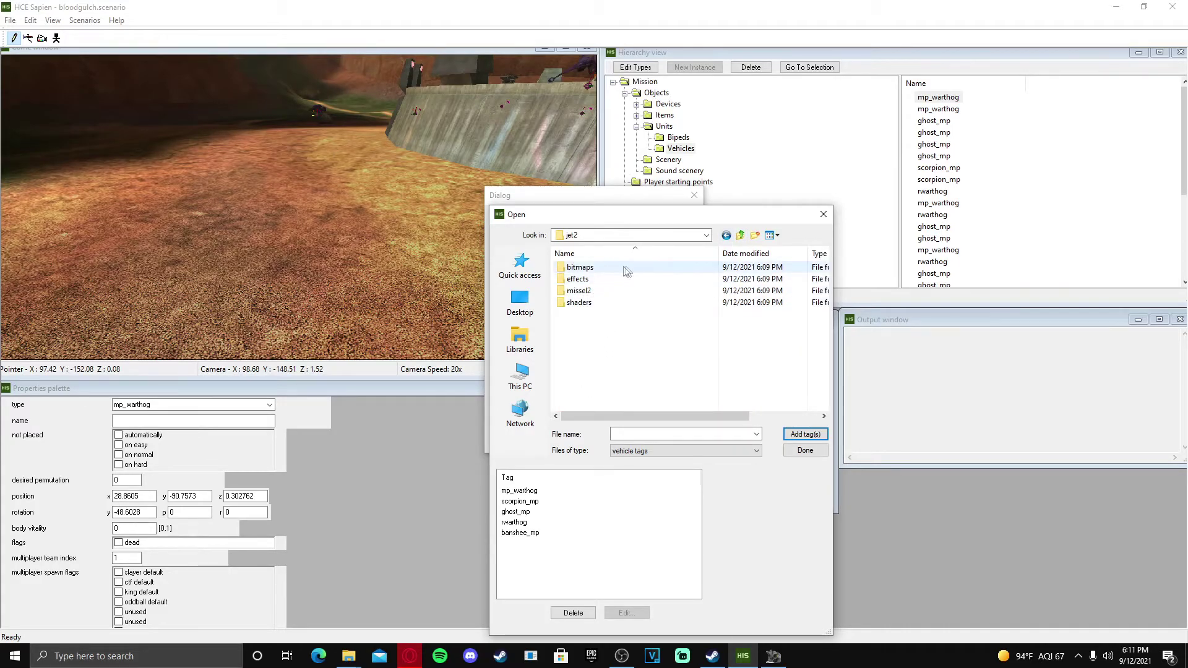
click(740, 235)
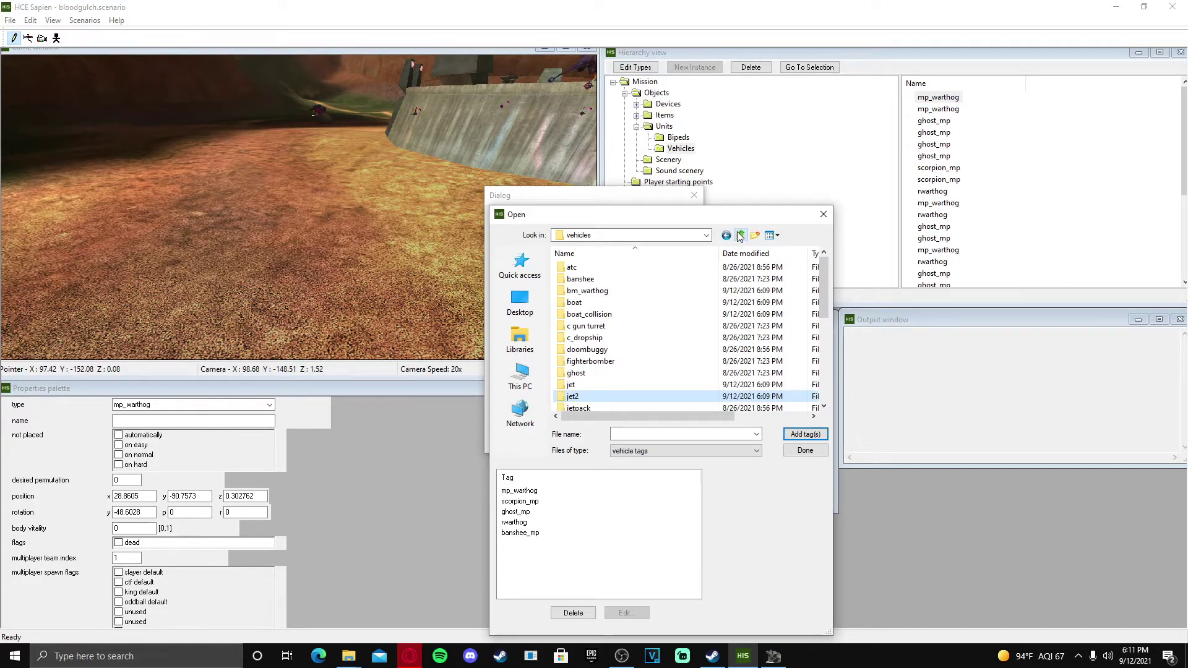
click(740, 236)
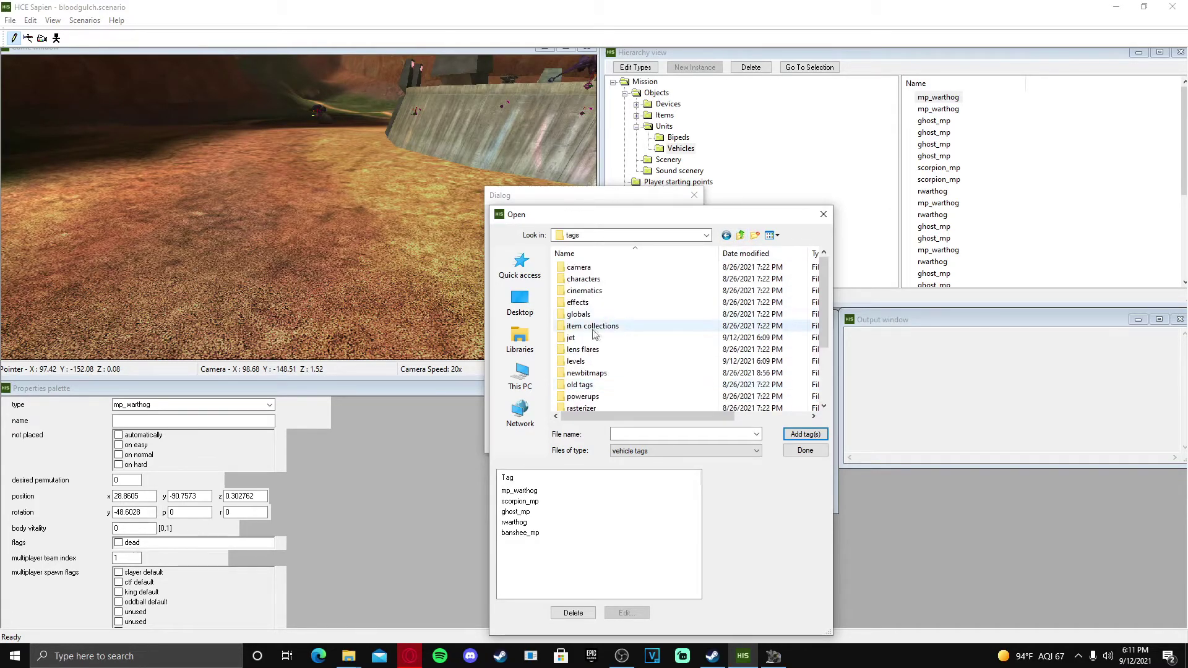
Add jet.vehicle from the jet folder in tags to the scenario's vehicle types and accept the list
double_click(593, 337)
click(584, 279)
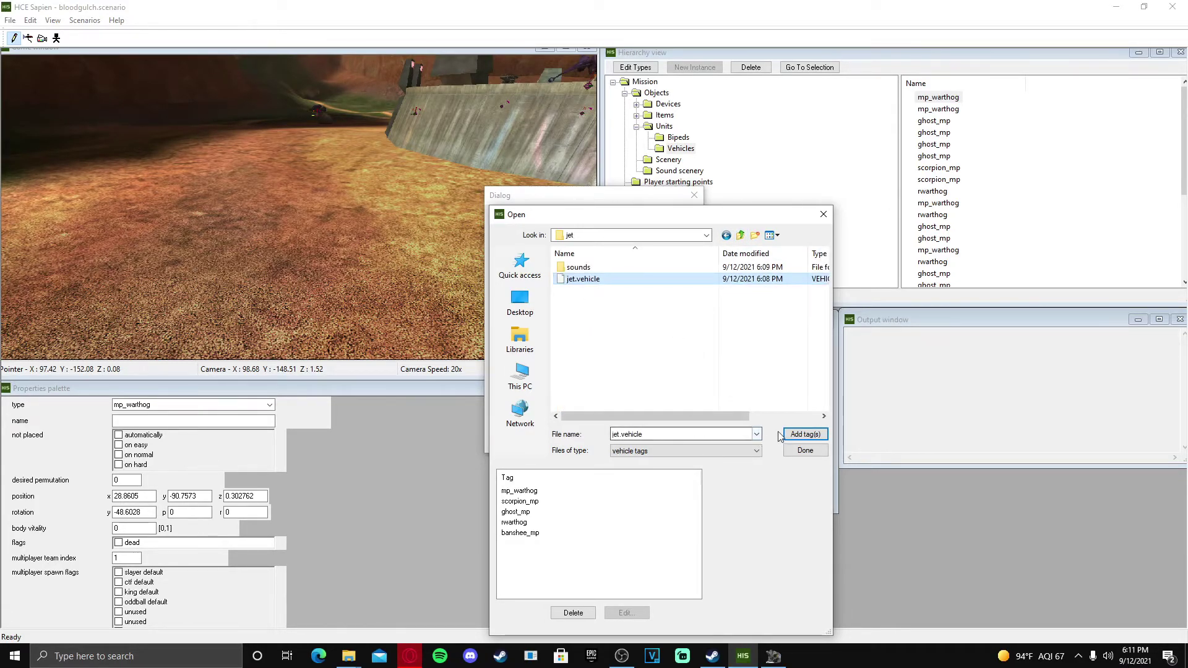
click(802, 434)
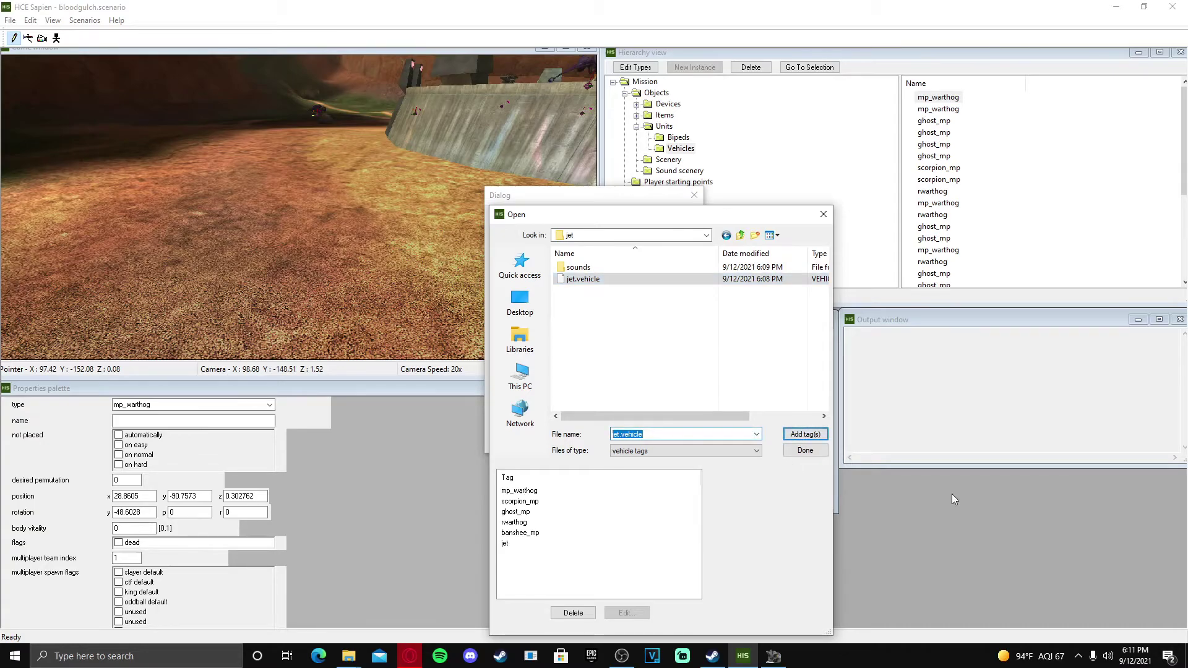
click(505, 544)
click(805, 450)
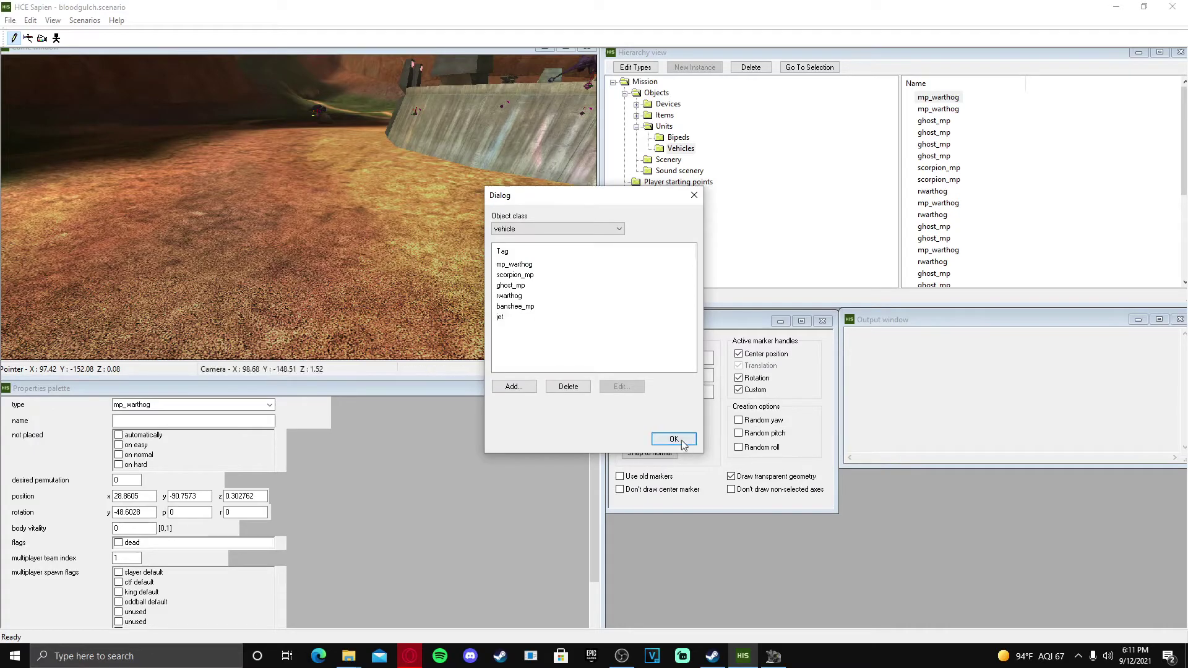
click(680, 443)
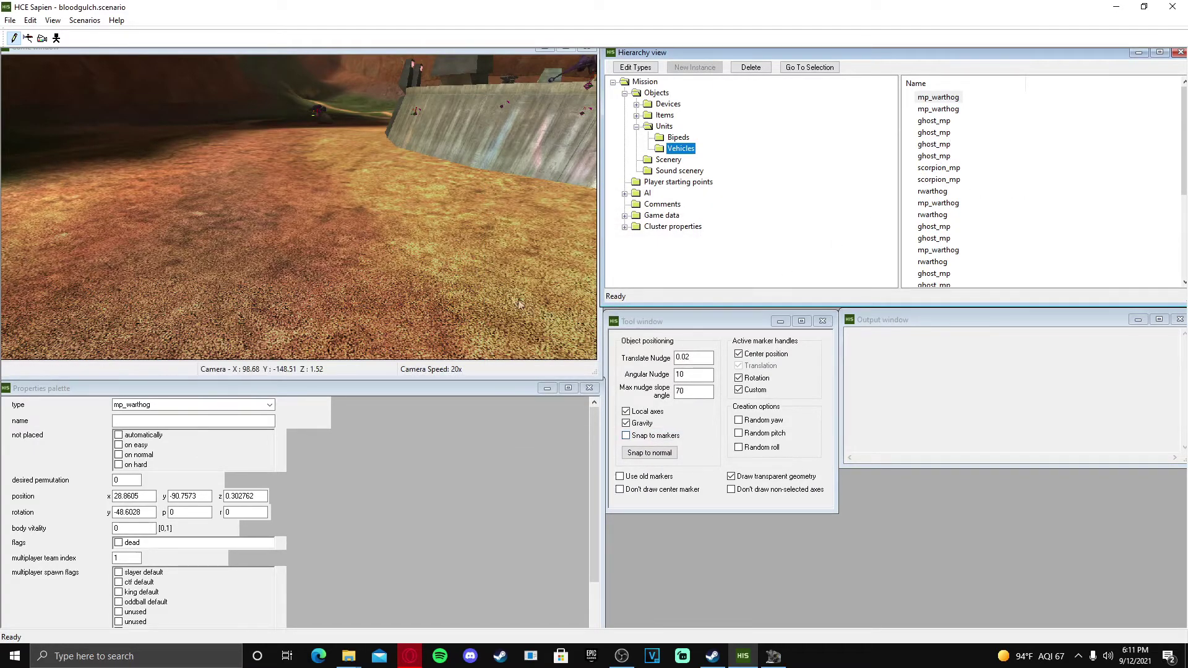
Select the first mp_warthog in the vehicle instances and change its type to jet
middle_drag(347, 210, 487, 279)
key(w)
key(w)
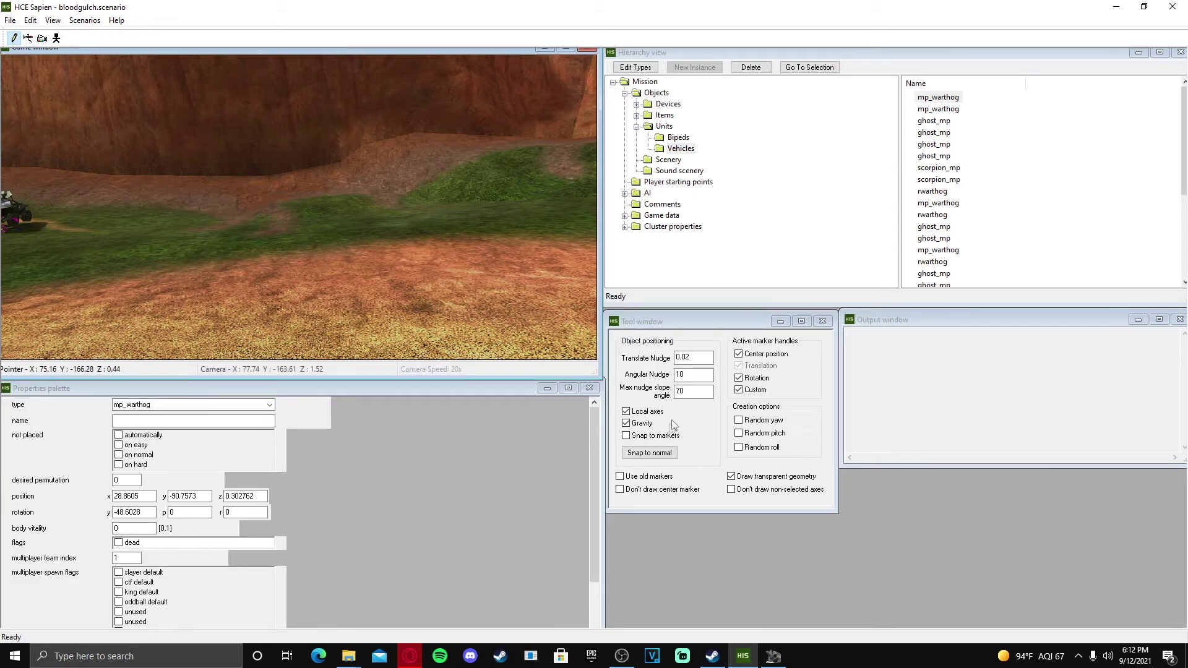
click(1028, 218)
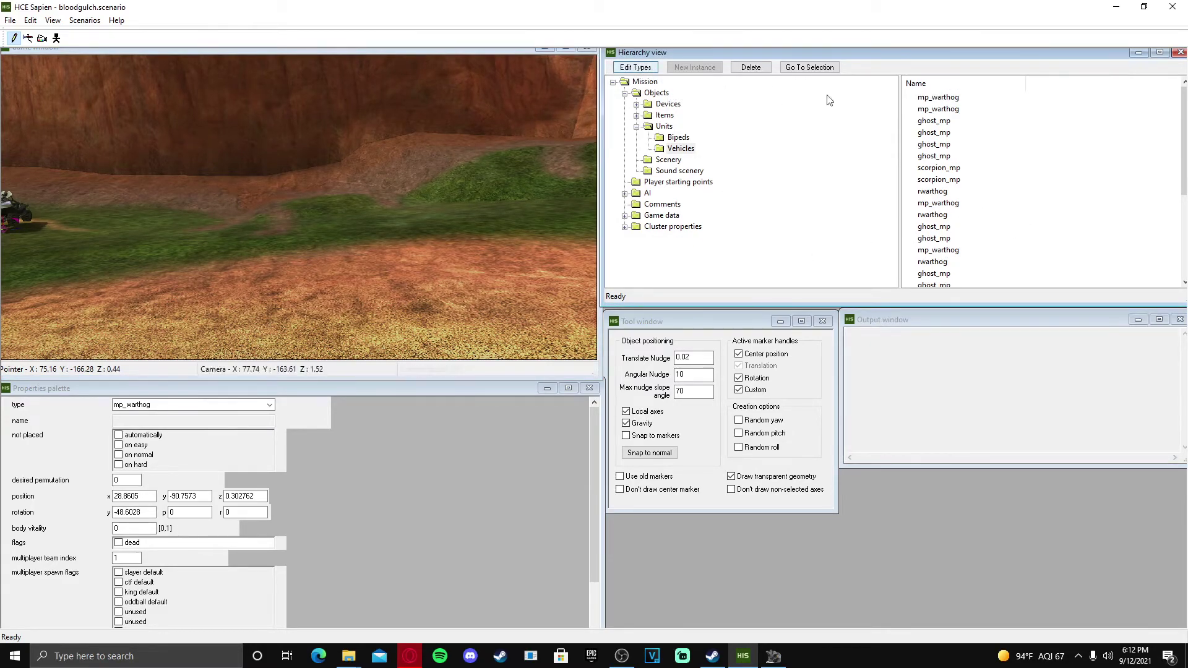
double_click(935, 99)
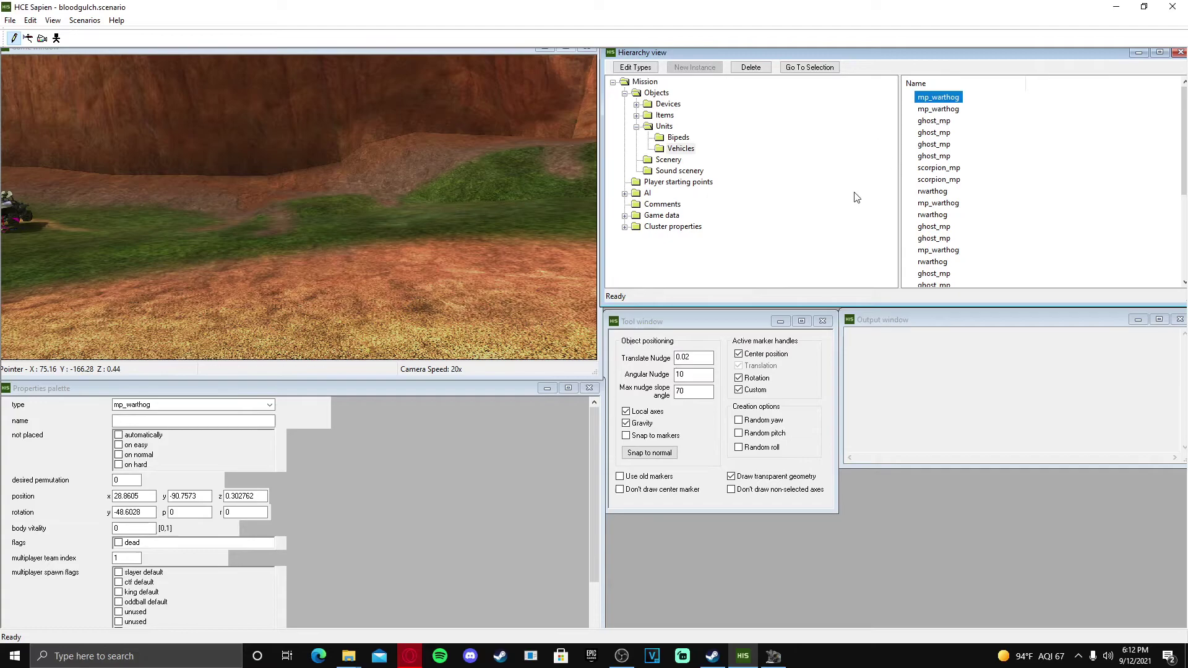
mouse_move(443, 179)
middle_down()
mouse_move(322, 178)
mouse_move(443, 180)
middle_up()
key(w)
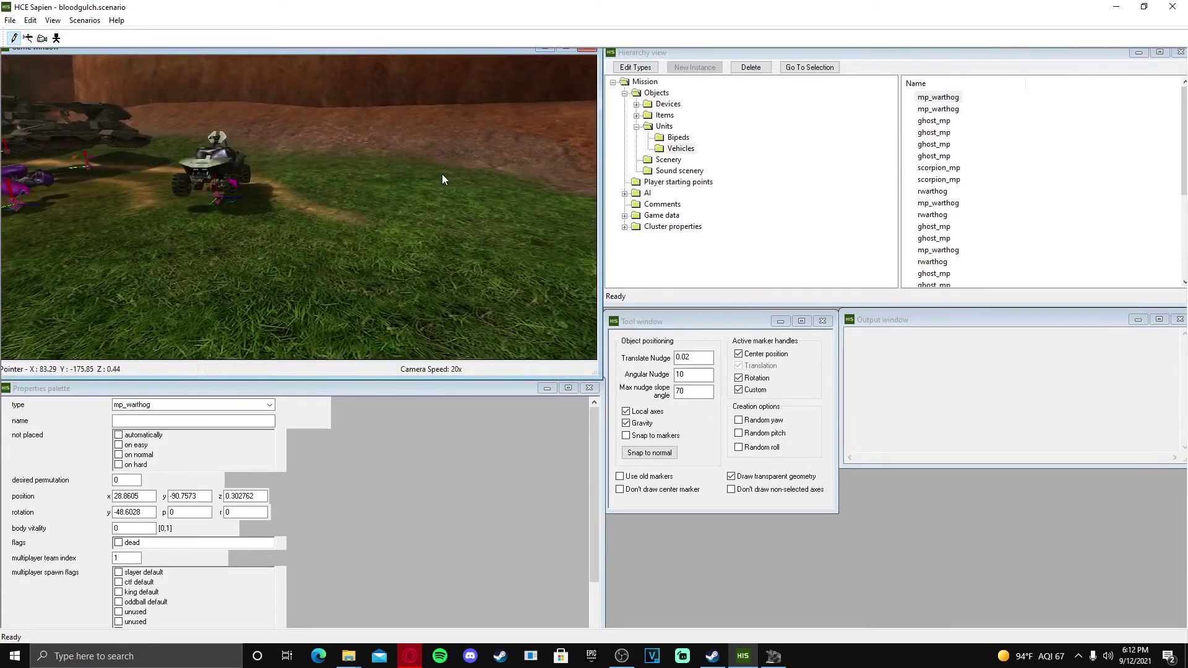
click(175, 405)
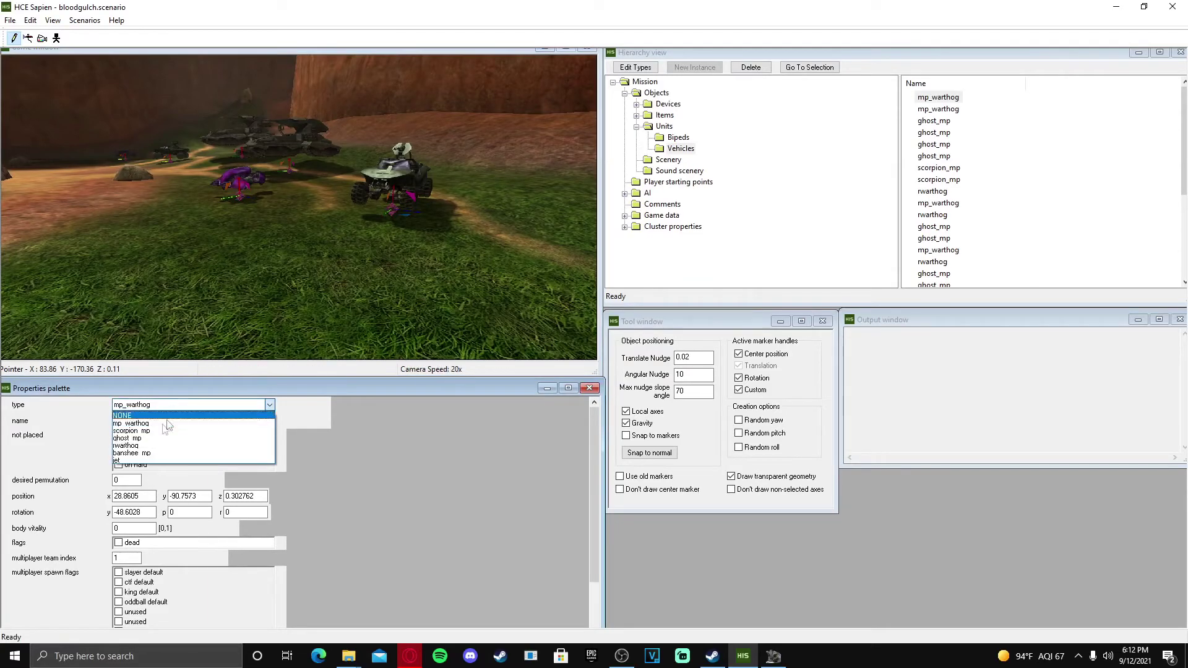
click(121, 461)
Fly the camera across bloodgulch to the jet that replaced the first warthog and examine its model up close
middle_drag(248, 260, 104, 258)
key(w)
key(r)
key(w)
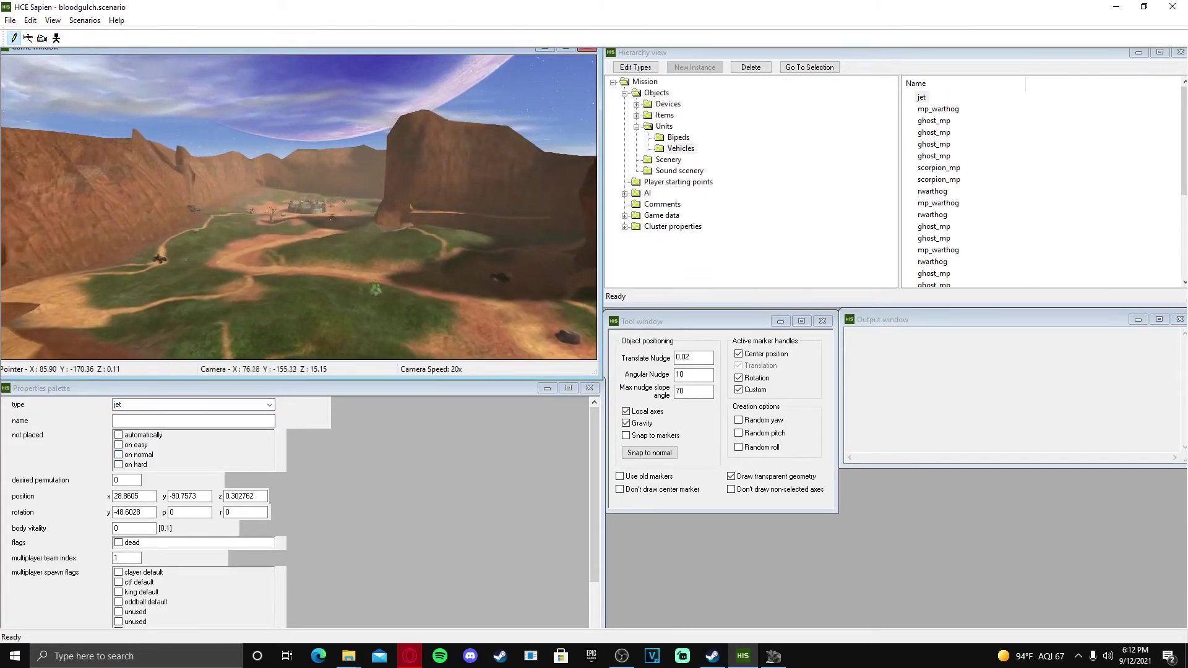
key(shift)
key(w)
middle_drag(104, 258, 371, 259)
key(w)
key(s)
key(w)
key(a)
key(d)
key(w)
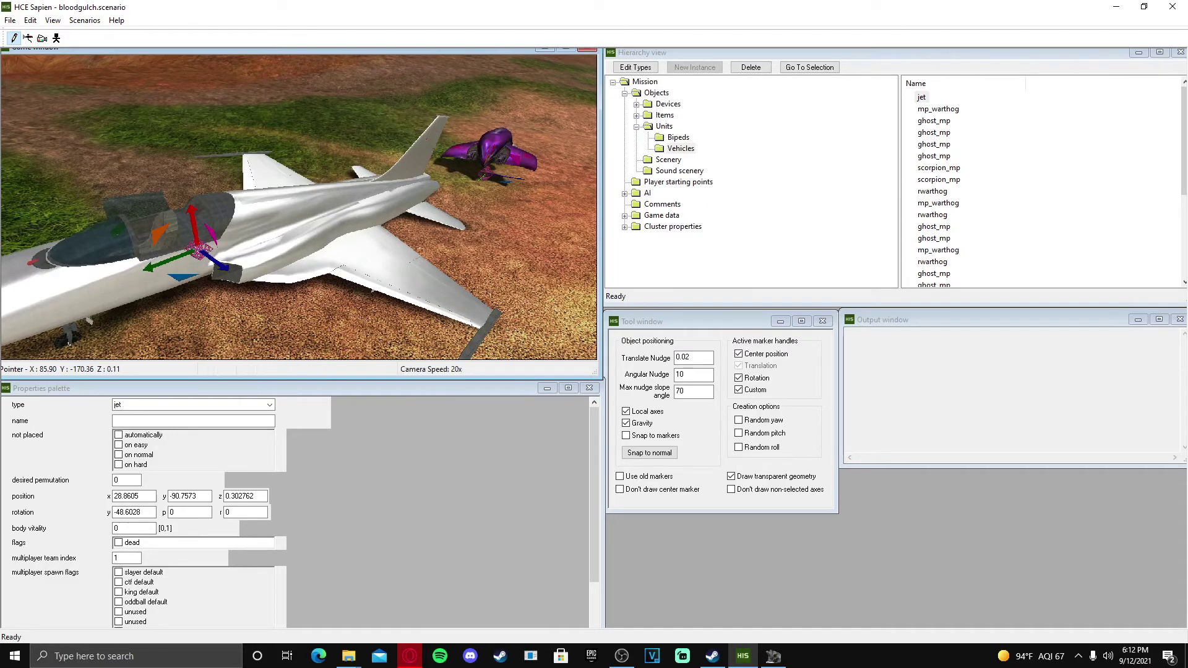
middle_drag(299, 208, 263, 197)
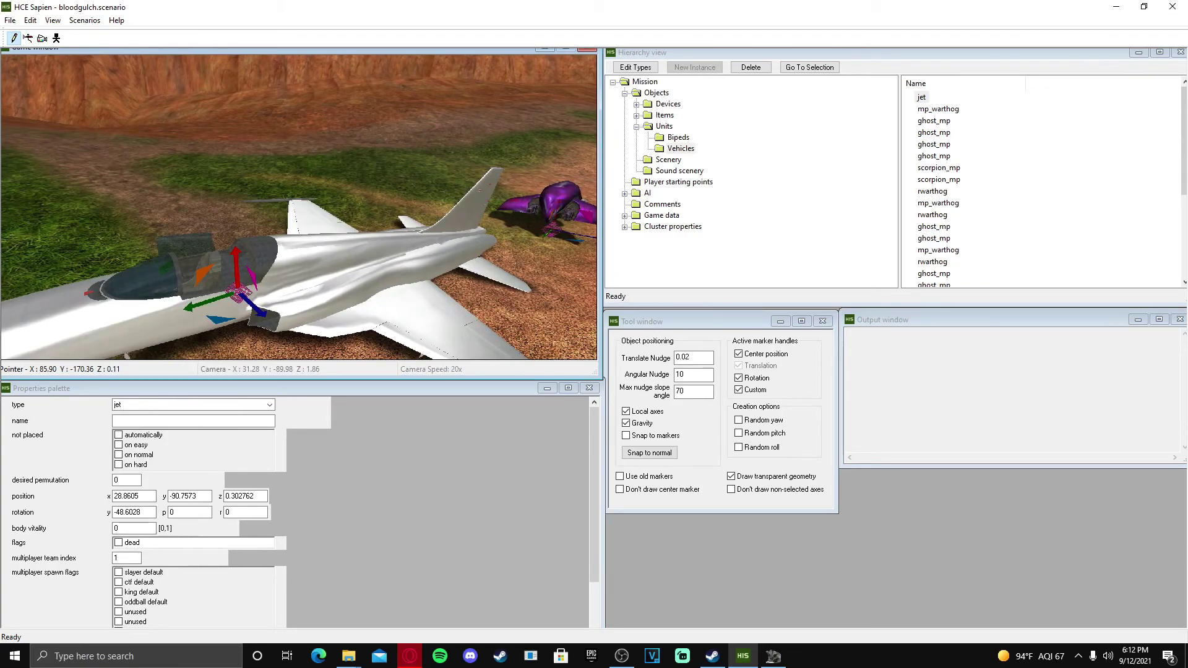
middle_drag(263, 196, 179, 193)
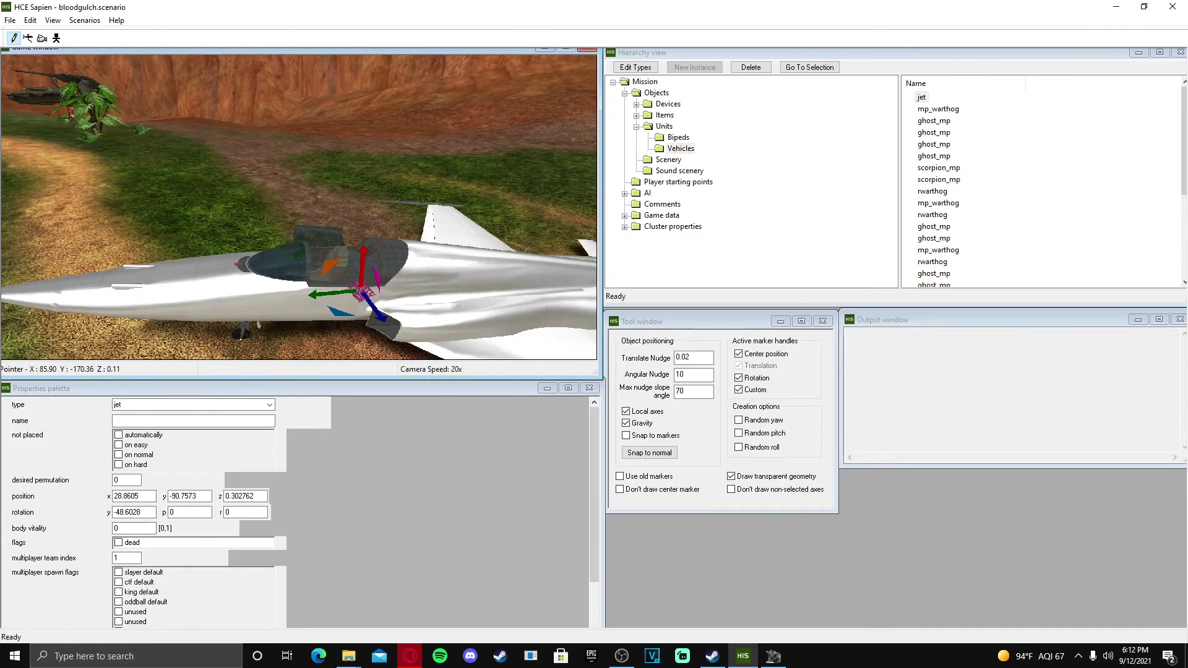
middle_drag(299, 207, 87, 162)
middle_drag(299, 208, 31, 229)
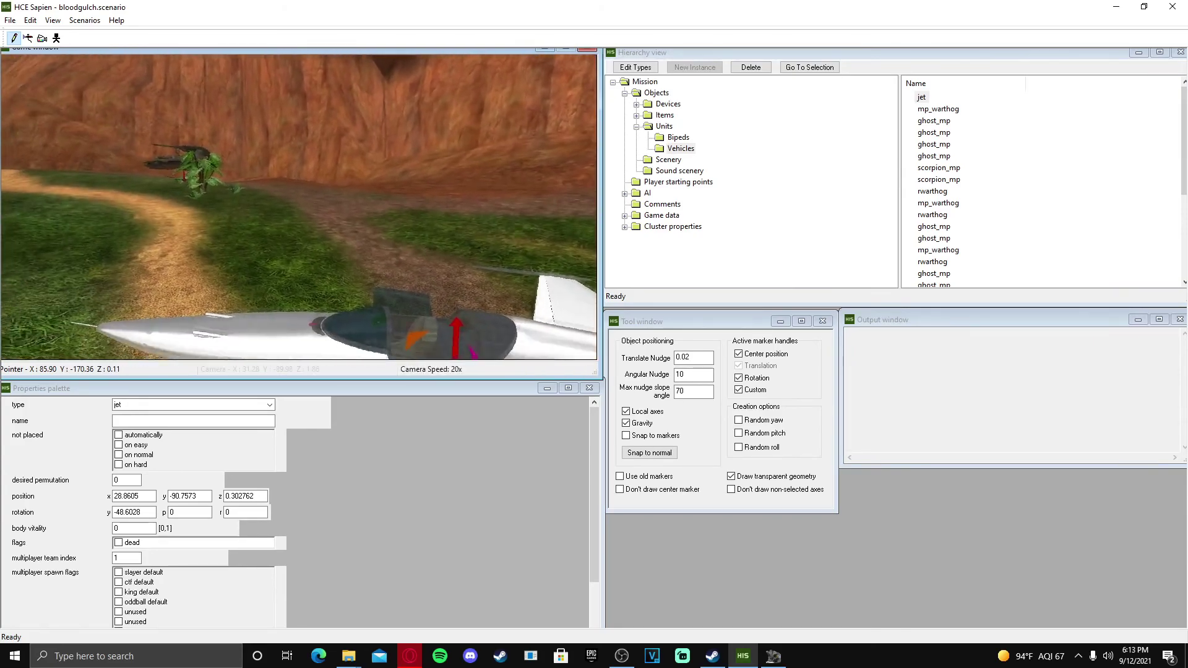
key(Left)
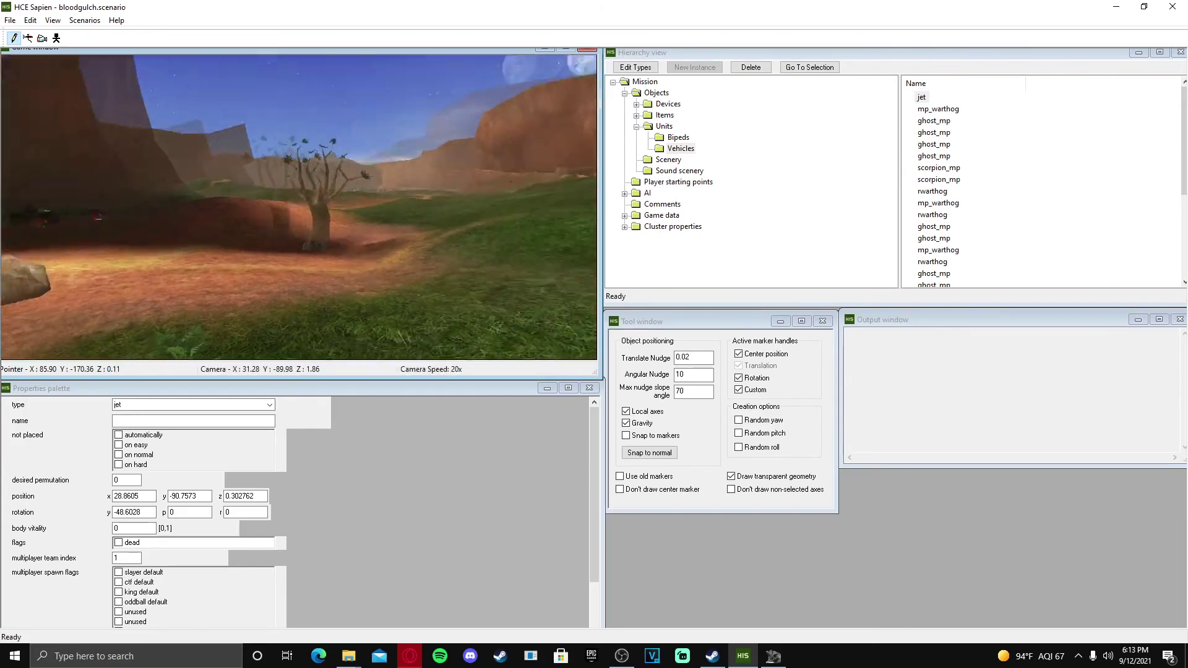
middle_drag(299, 207, 272, 207)
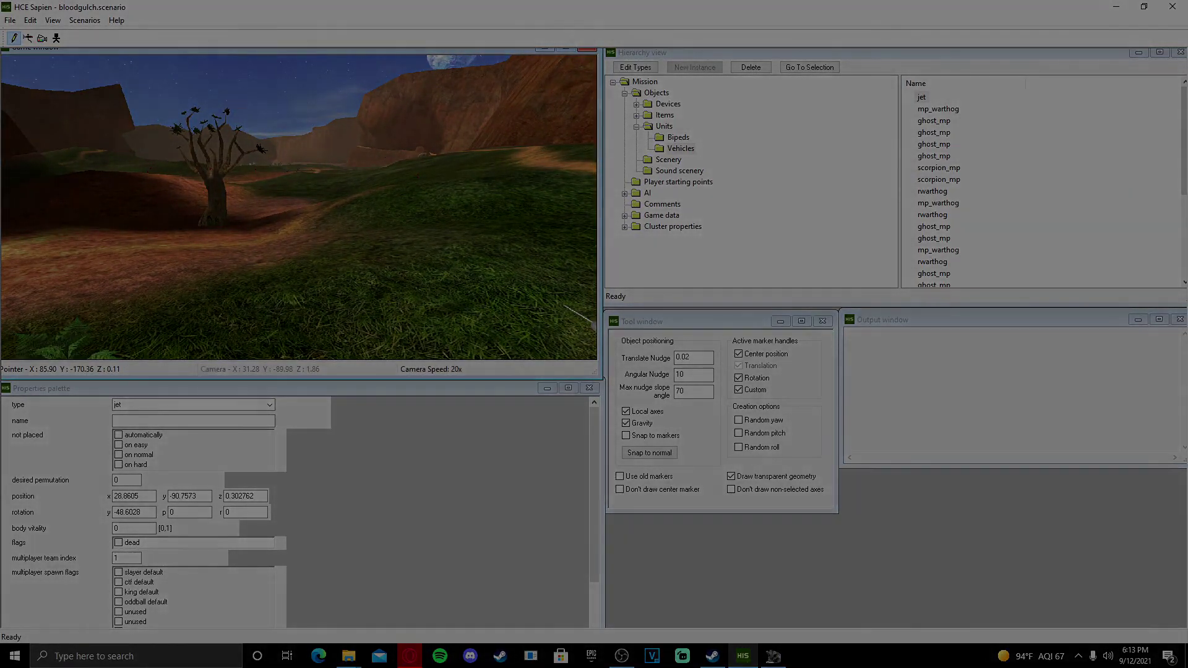